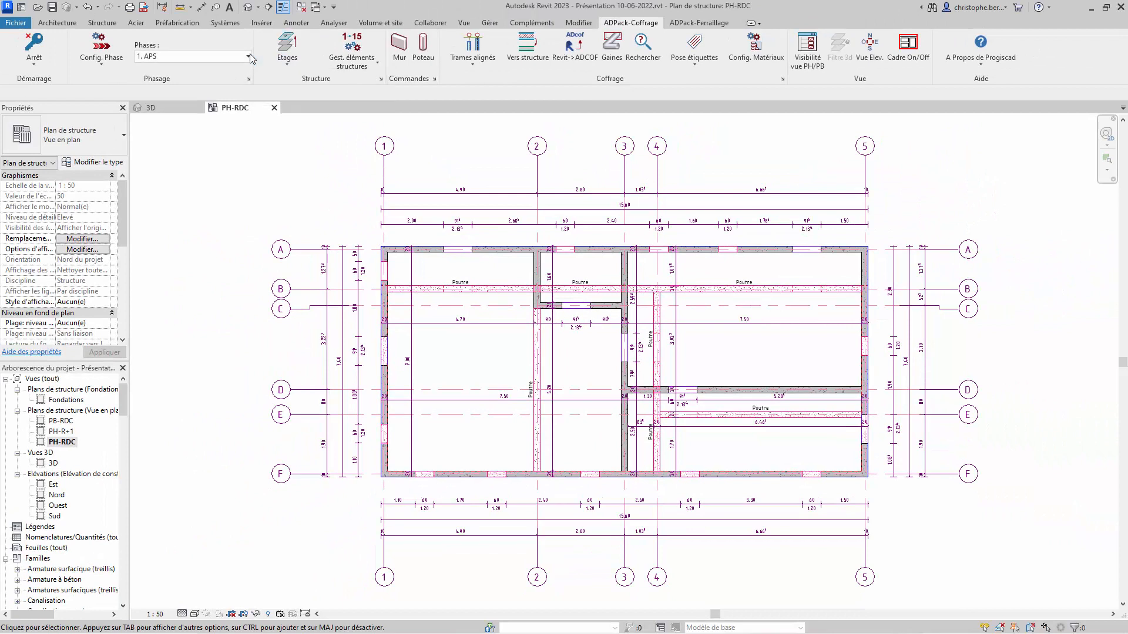
Switch the project phase to 2. APD and then to 3. DCE to compare the tags on the PH-RDC plan.
left_click(248, 56)
left_click(163, 82)
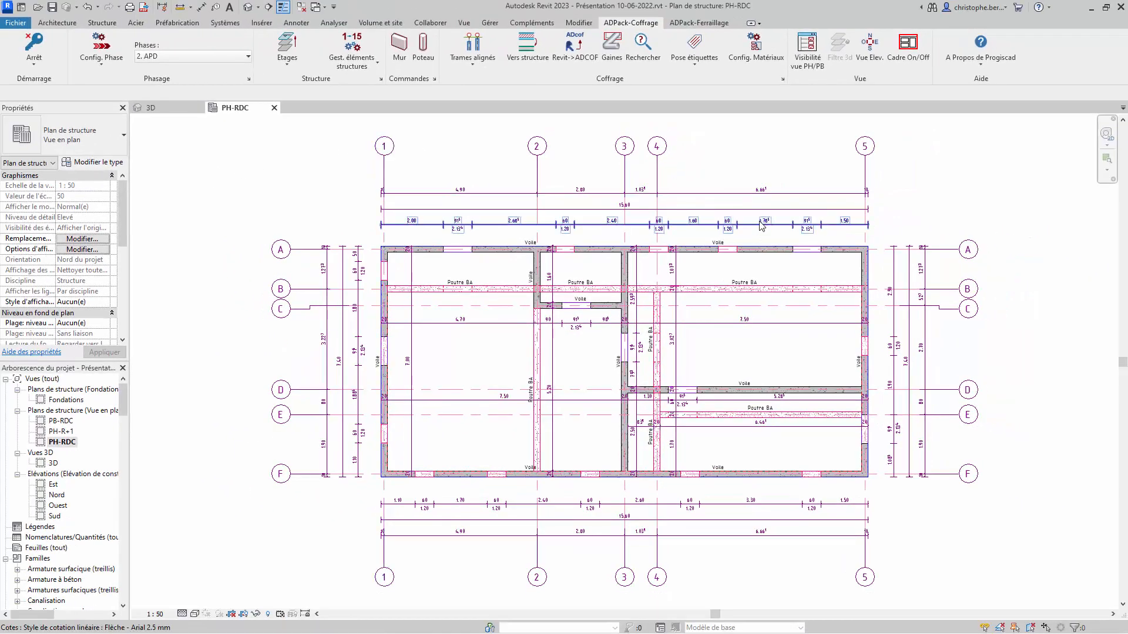
scroll(699, 205, "up", 2)
scroll(699, 205, "up", 1)
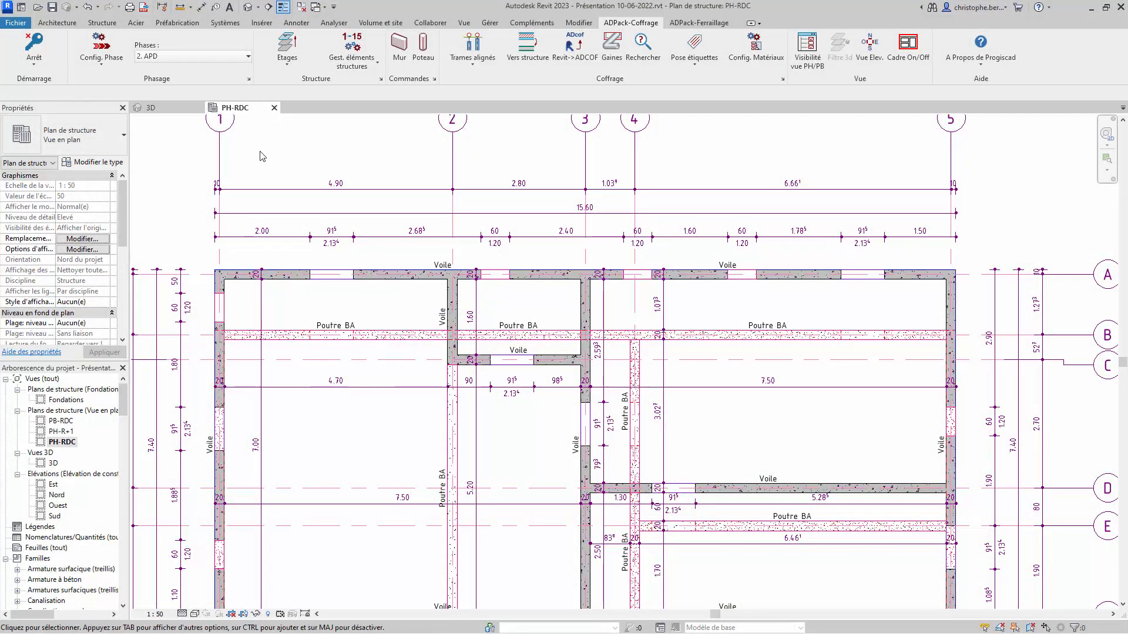
left_click(247, 56)
left_click(168, 91)
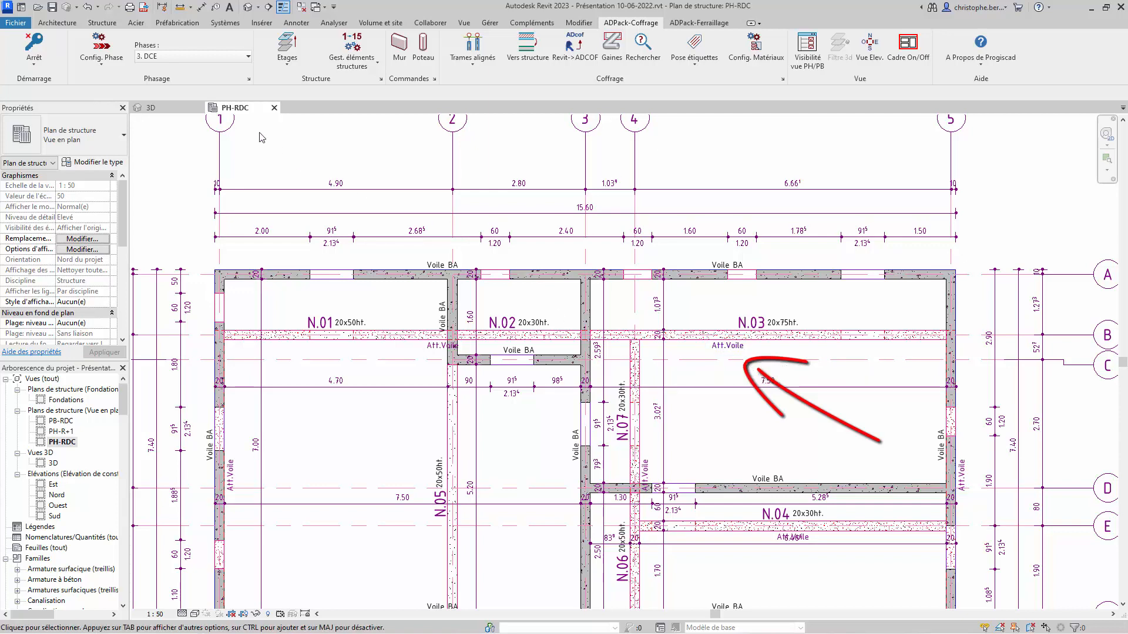
Set the project phase to 4. EXE and examine the wall and beam tags on the plan.
left_click(203, 56)
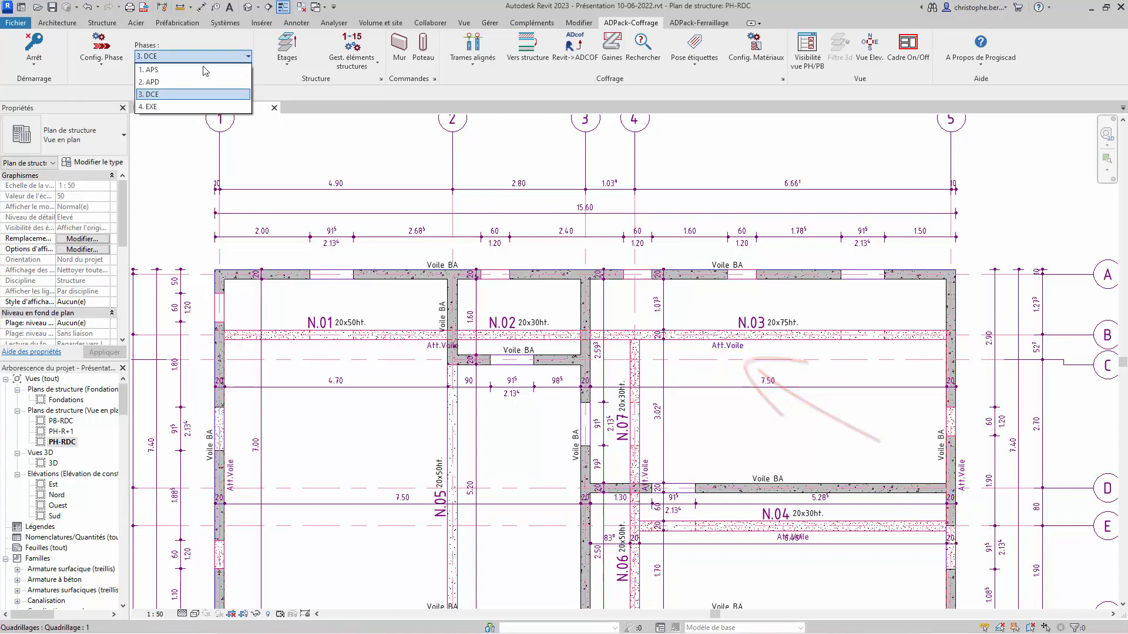
left_click(152, 108)
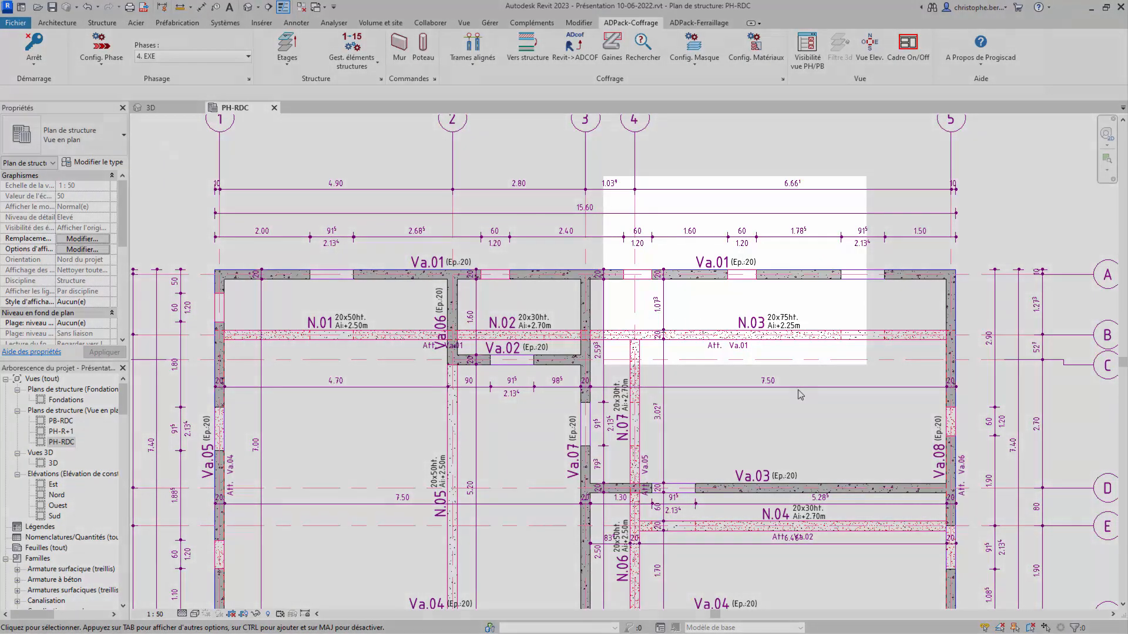
scroll(734, 374, "up", 2)
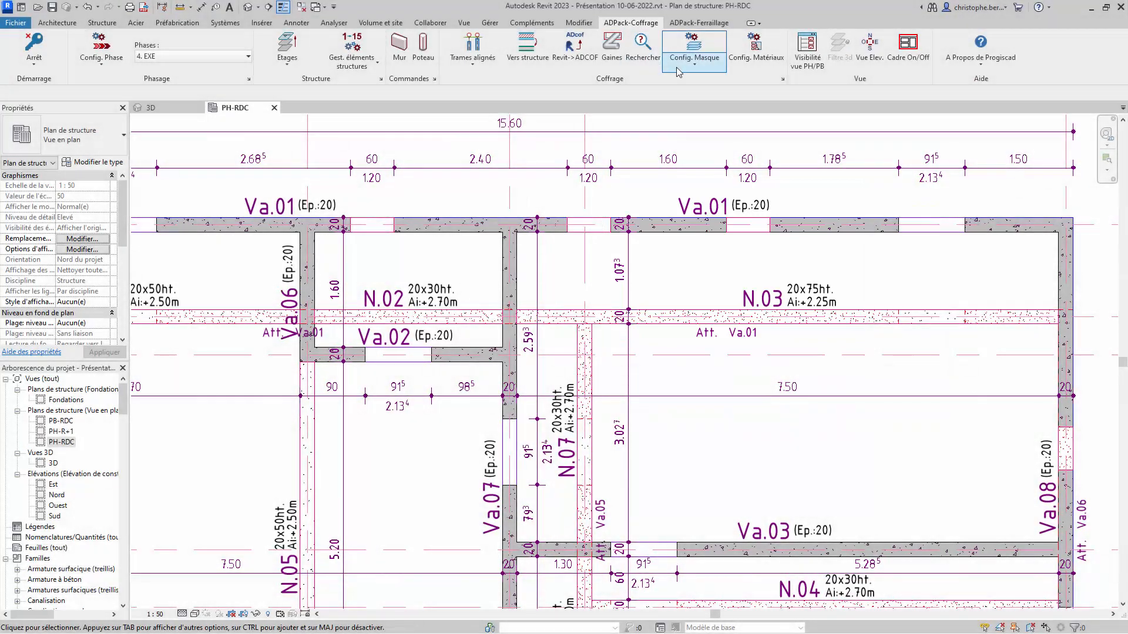
Open the tag mask configuration and filter the parameter masks to Mur elements.
left_click(679, 72)
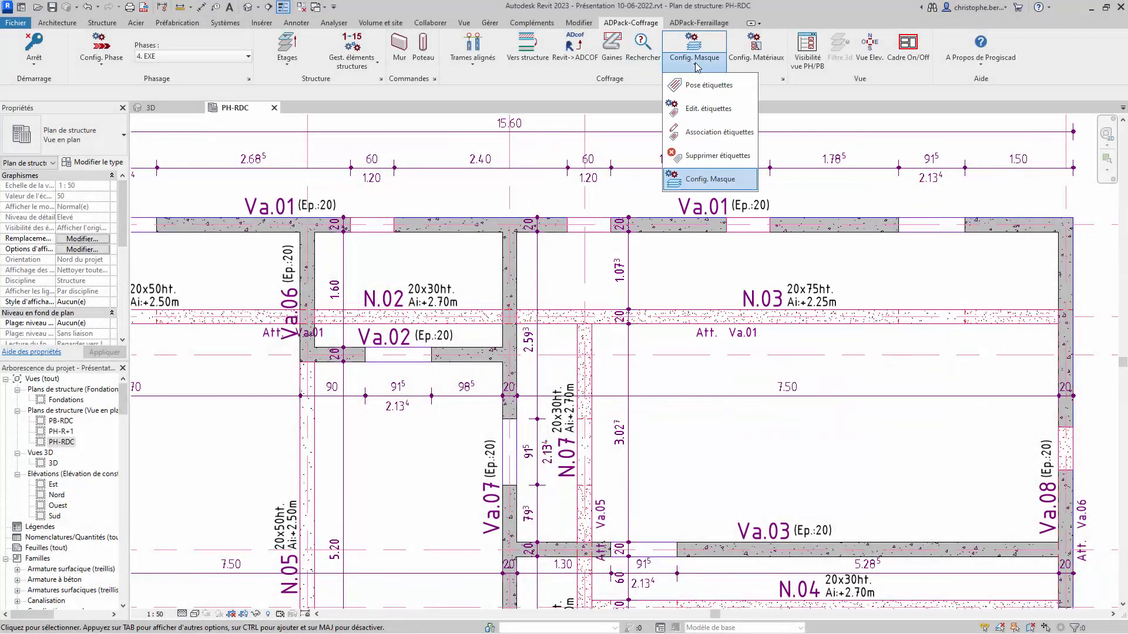
left_click(705, 186)
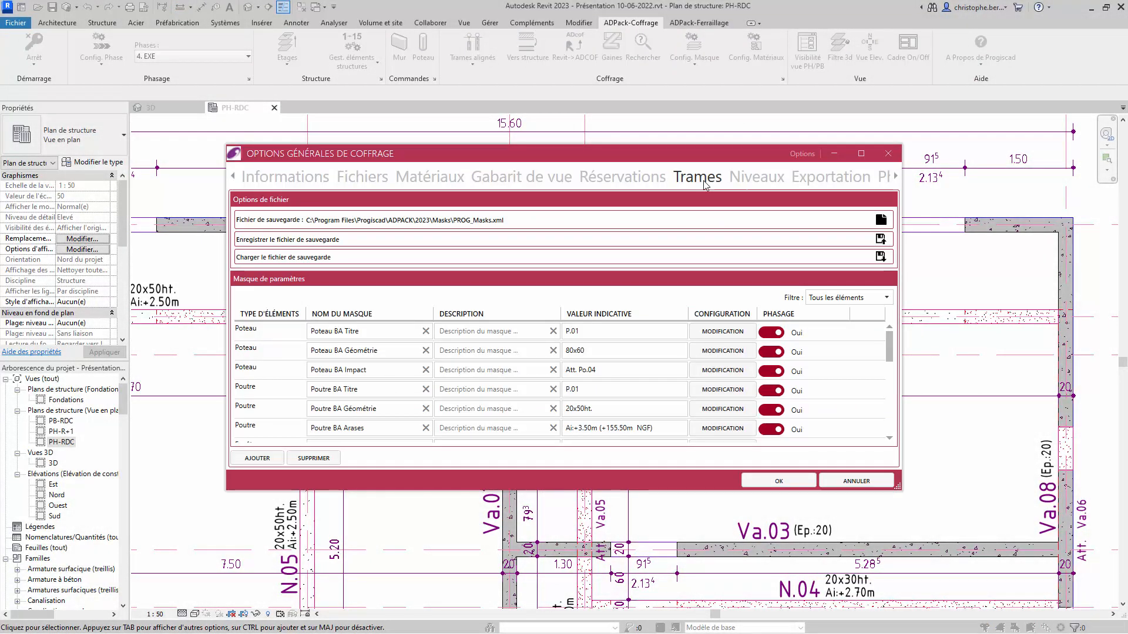
left_click(858, 298)
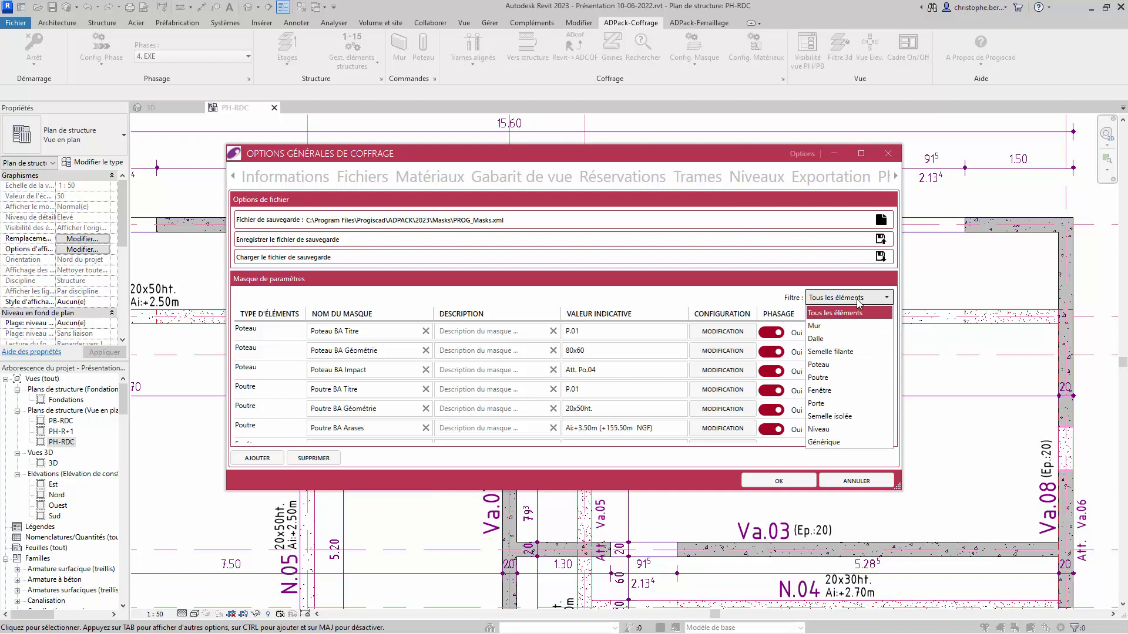
left_click(814, 328)
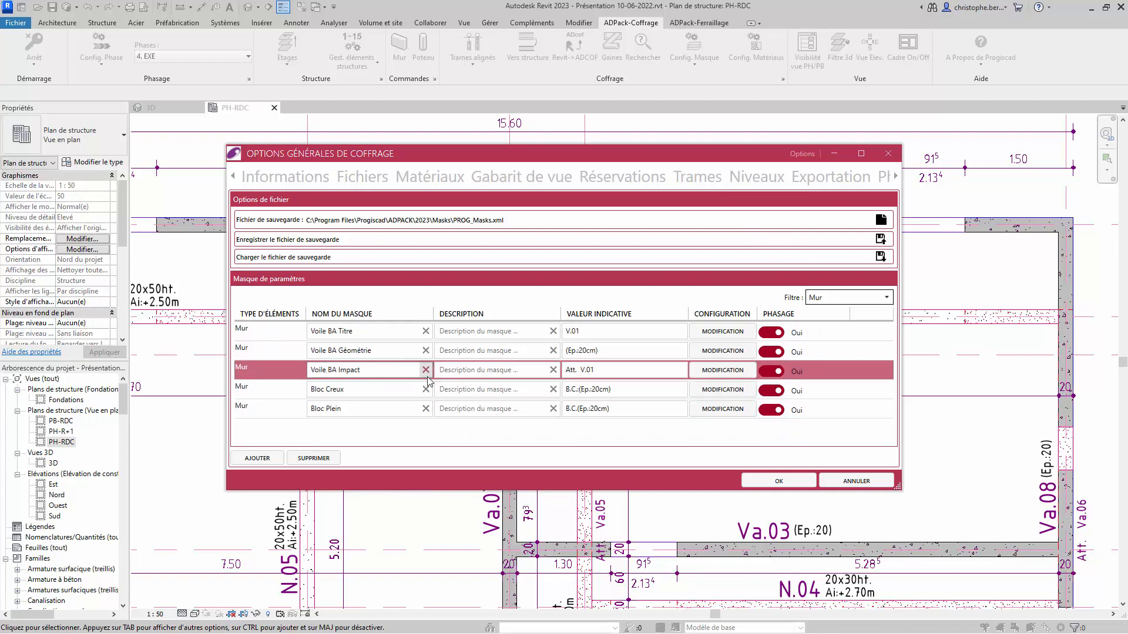
Set the prefix of the Voile BA Impact mask to "Att. Voile" for phase 4. EXE.
left_click(721, 374)
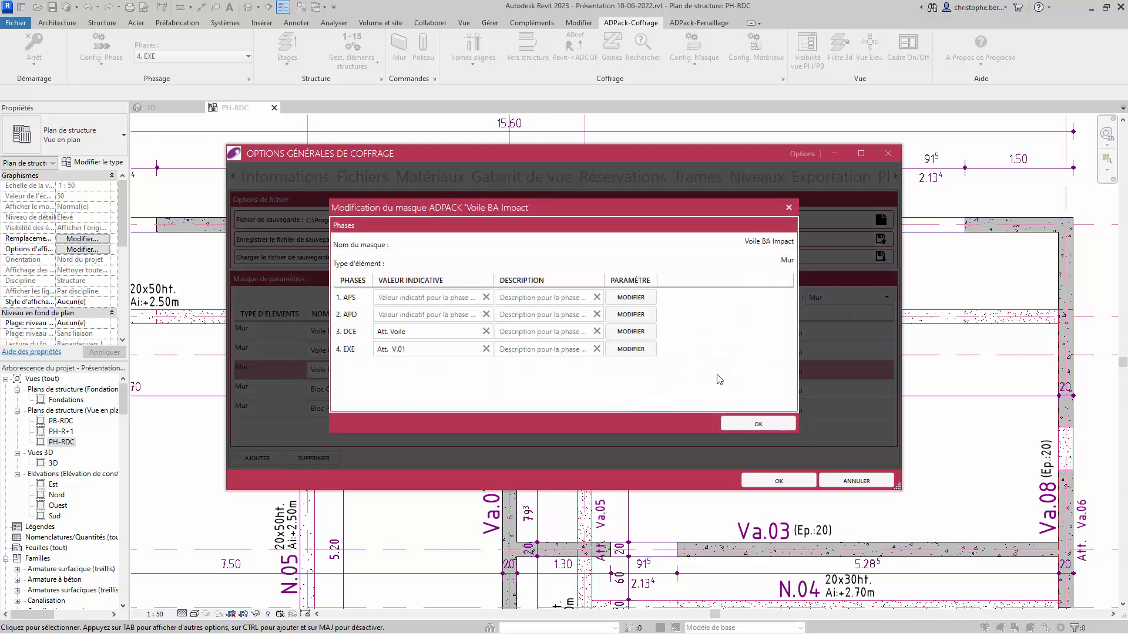
left_click(638, 350)
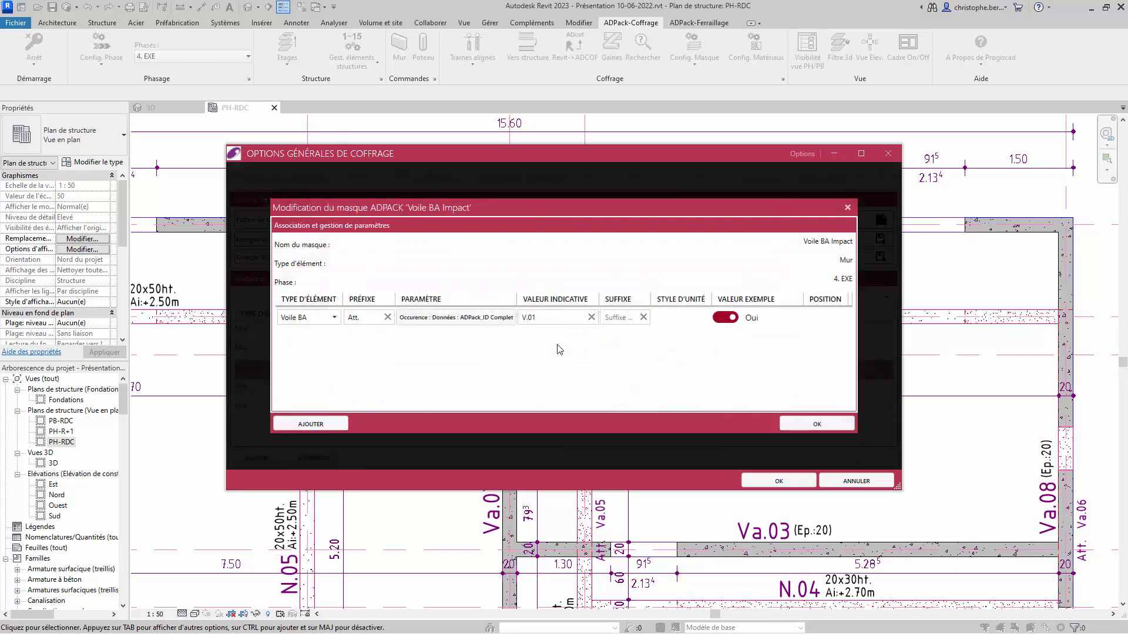
left_click(363, 318)
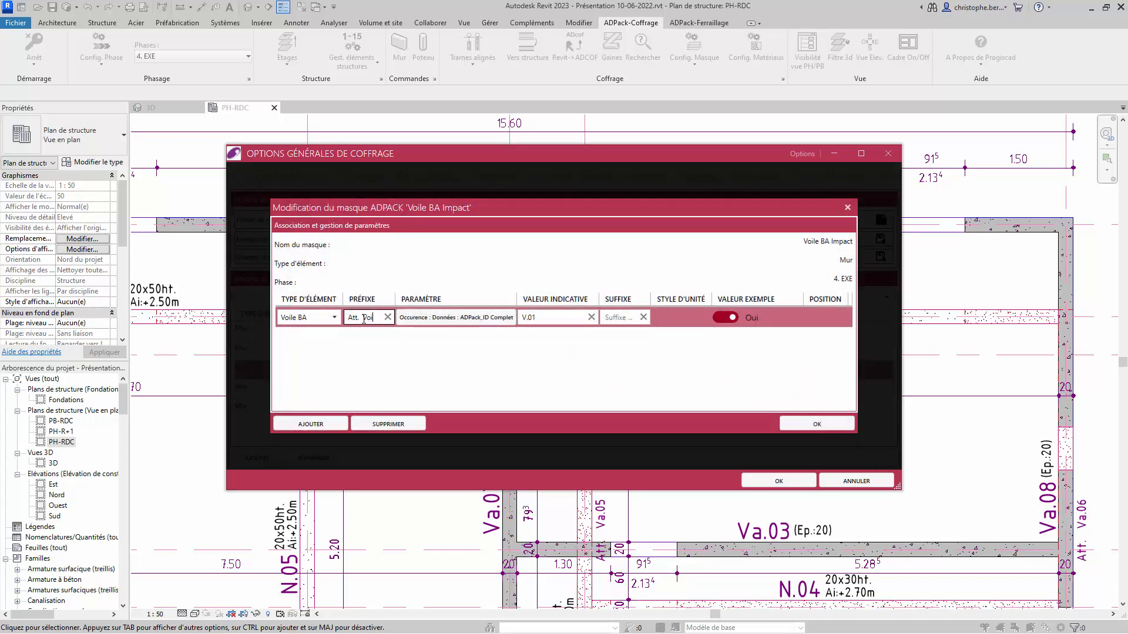
Associate the occurrence parameter ADPack_Nom_Etage with the Voile BA Impact mask's EXE phase.
left_click(457, 318)
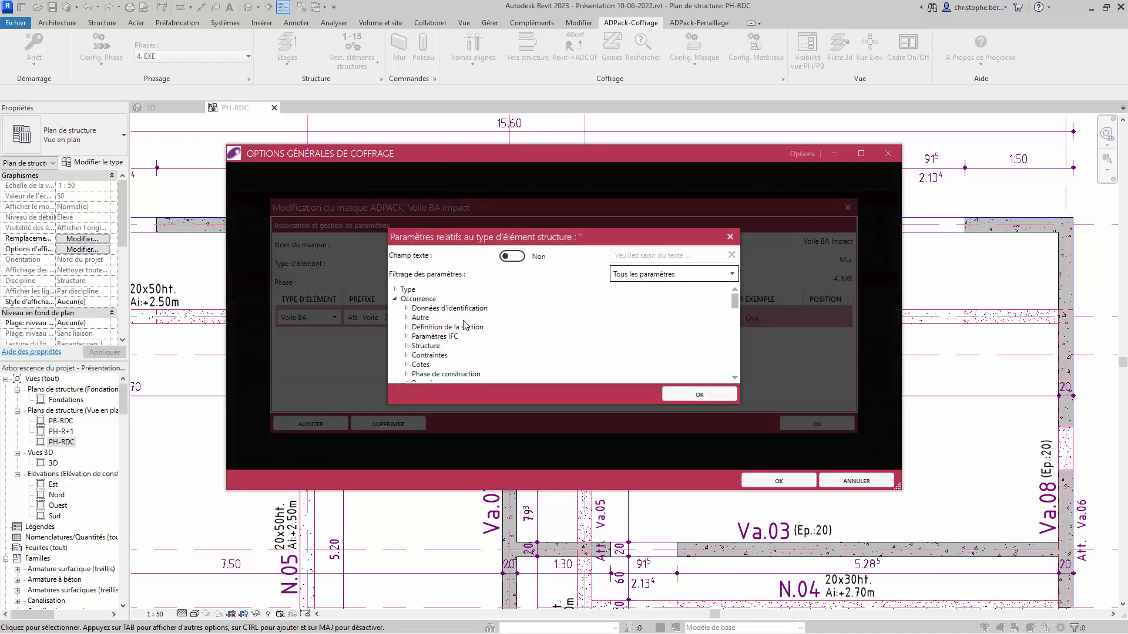
scroll(464, 324, "down", 4)
scroll(455, 314, "down", 10)
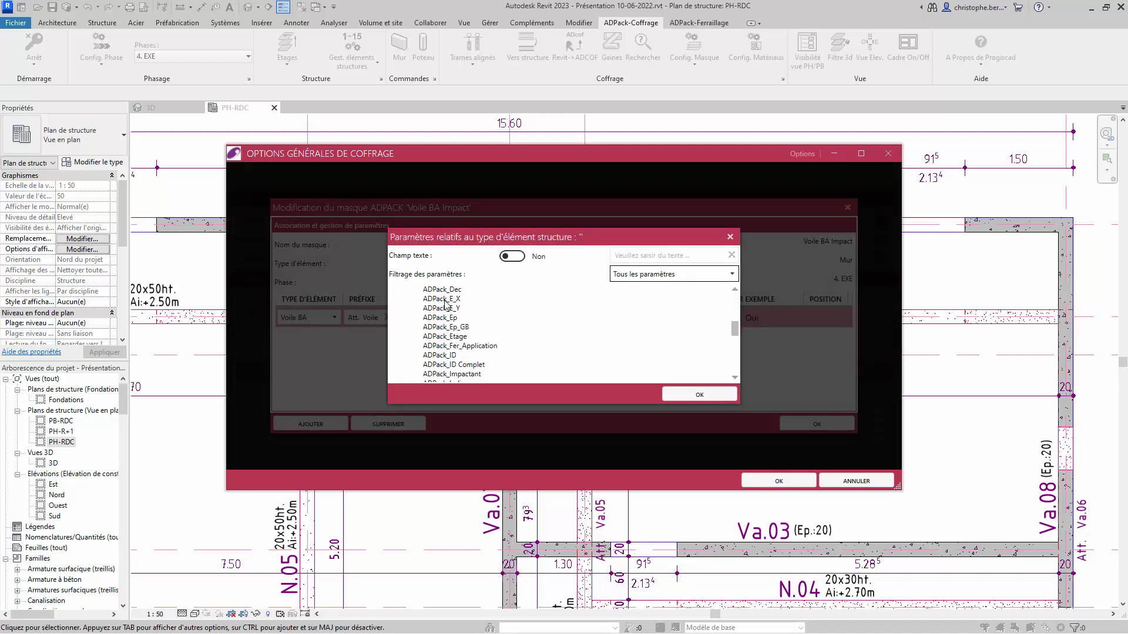
scroll(446, 305, "down", 3)
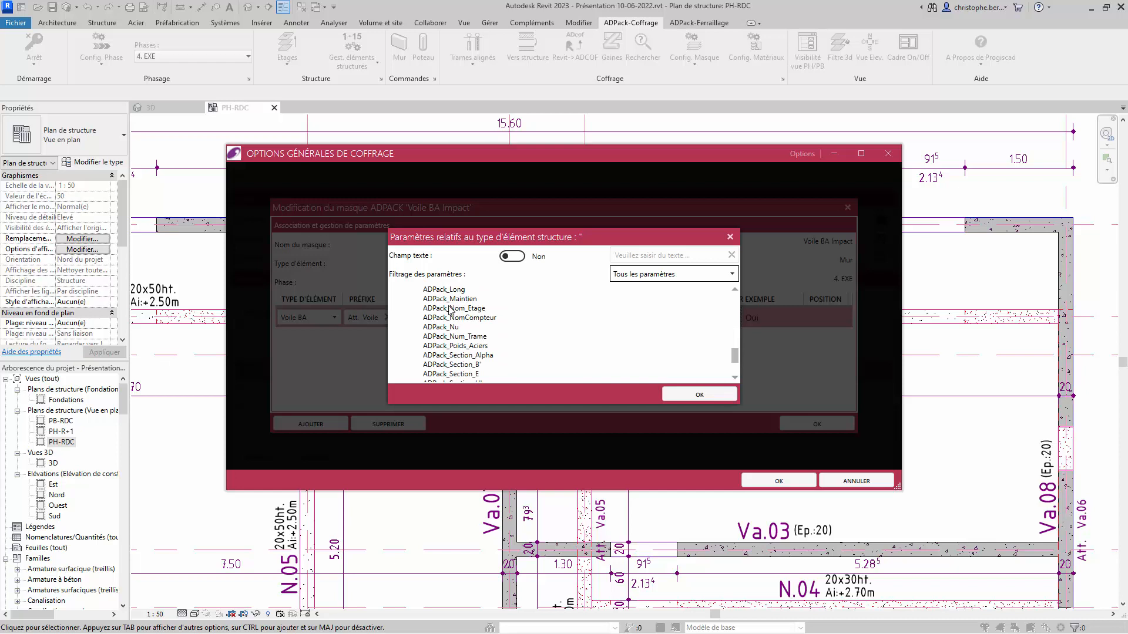
left_click(451, 309)
left_click(692, 395)
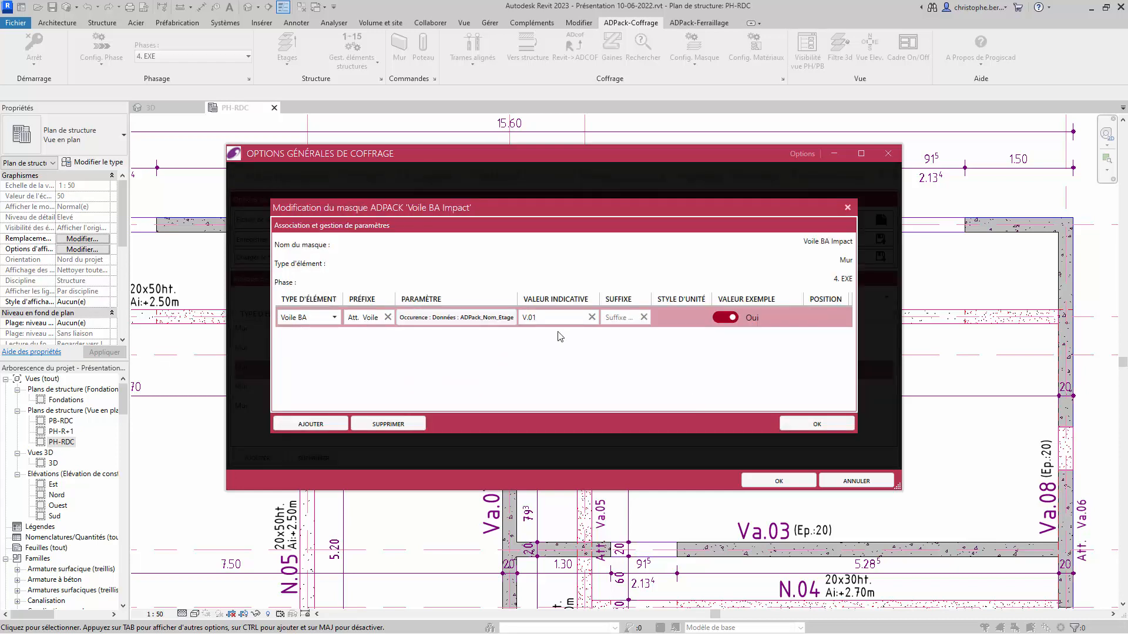
Set the mask row's indicative value to R+1 and apply the mask changes to the plan.
left_click(830, 425)
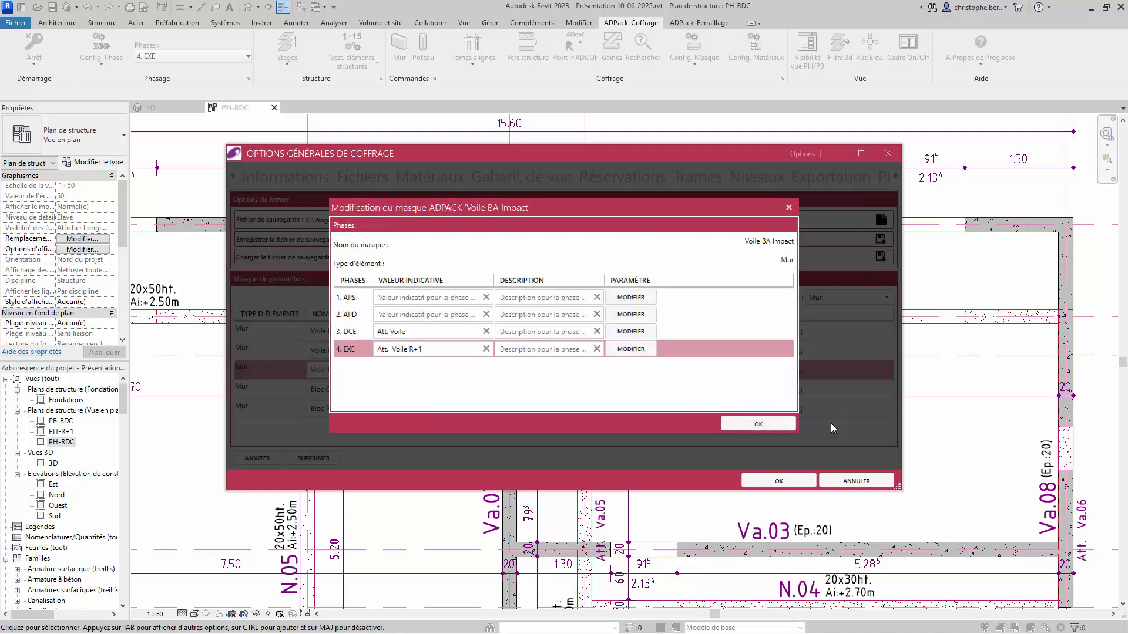
left_click(755, 425)
left_click(769, 482)
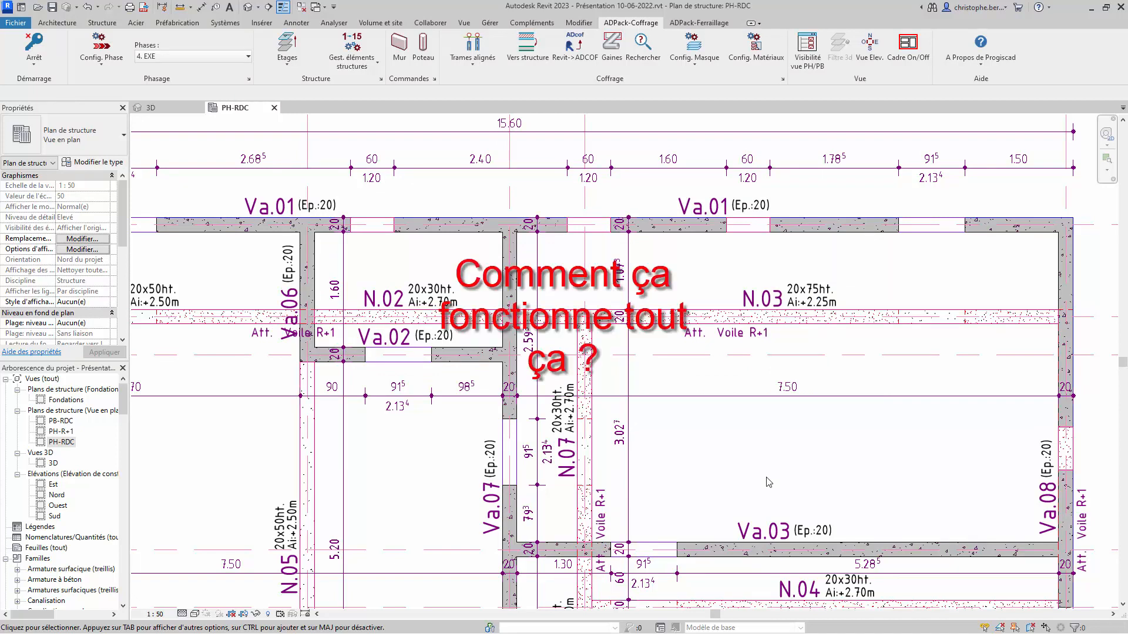
Reopen the formwork options and examine the definitions of text styles Style_1, Style_2 and Style_3.
left_click(695, 66)
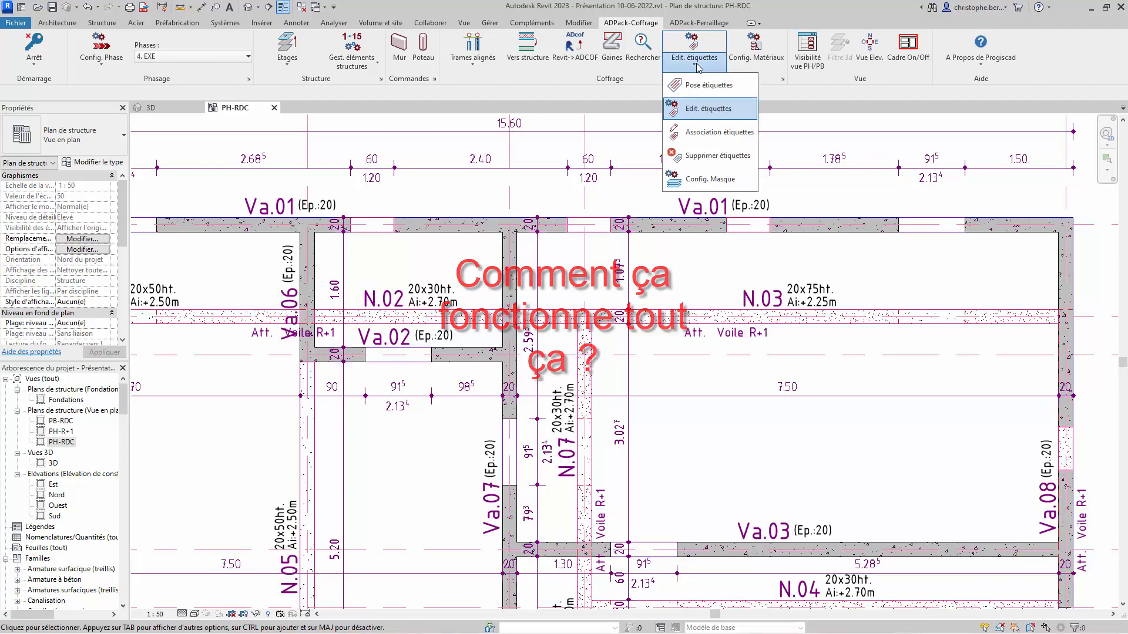
left_click(681, 182)
left_click(392, 177)
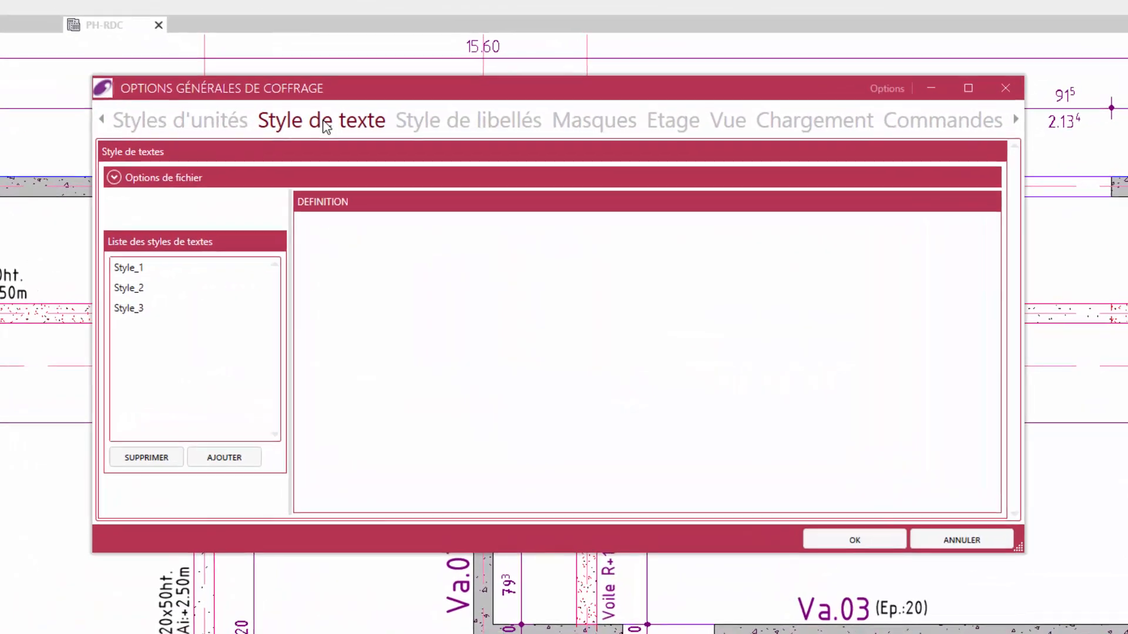
left_click(122, 270)
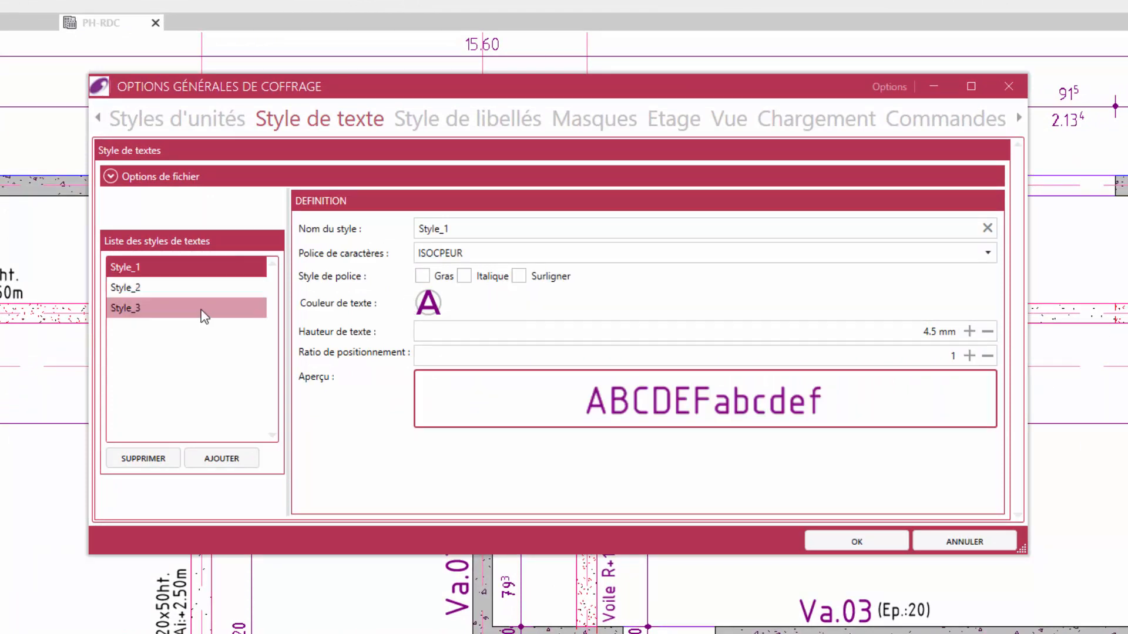
left_click(132, 288)
left_click(134, 312)
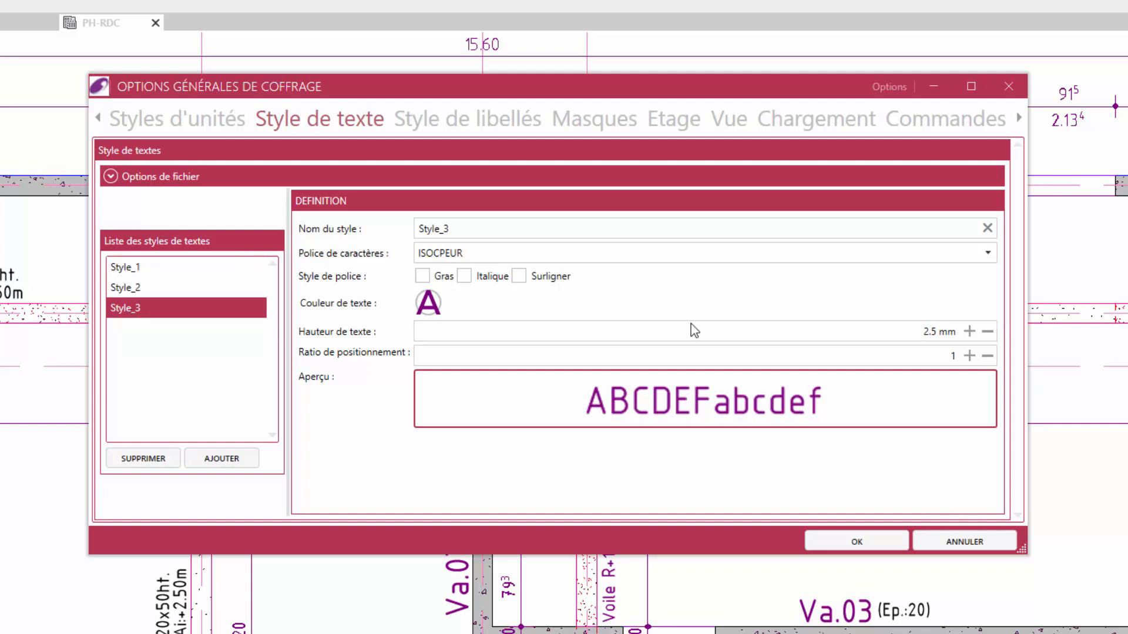
Examine the label styles Titre_1, Corps_1 and Corps_2 and the text style each one uses.
left_click(464, 123)
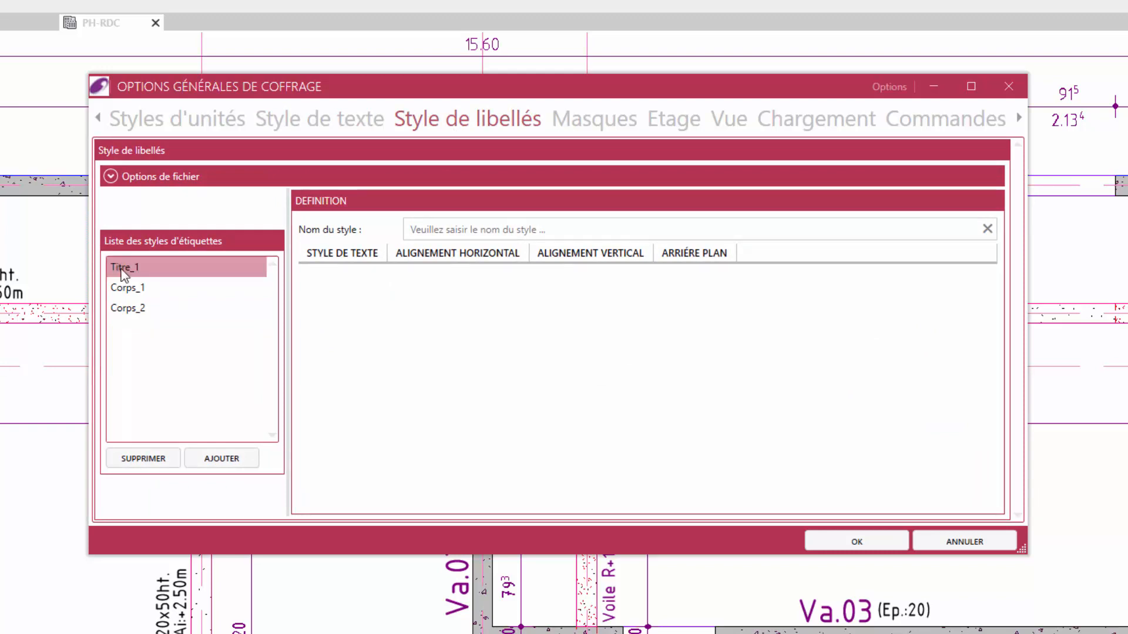
left_click(122, 270)
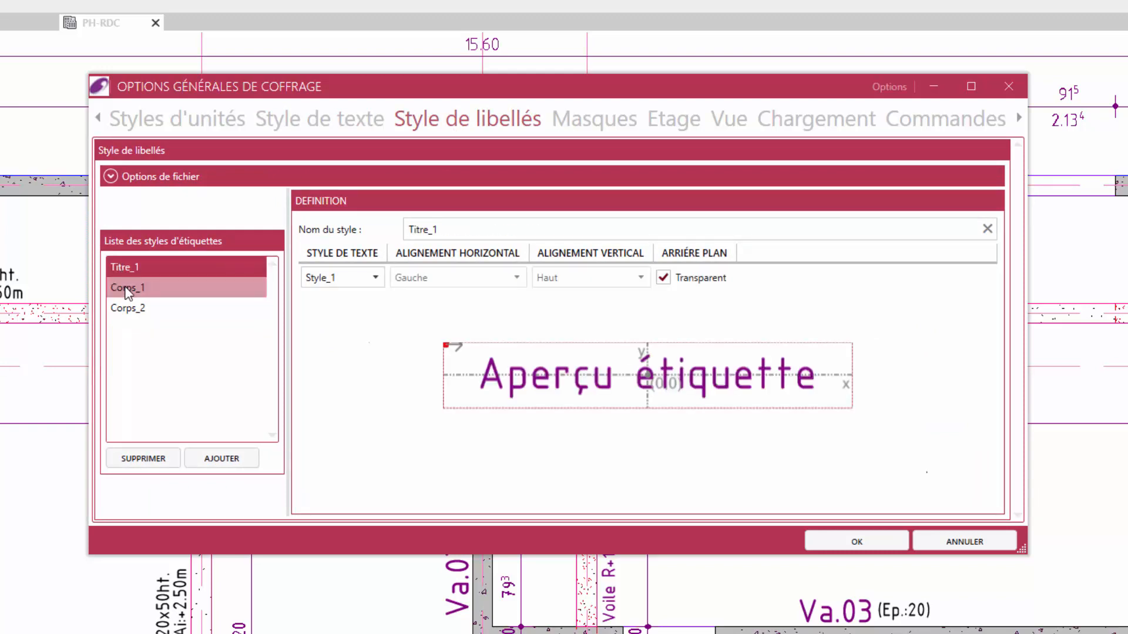
left_click(127, 289)
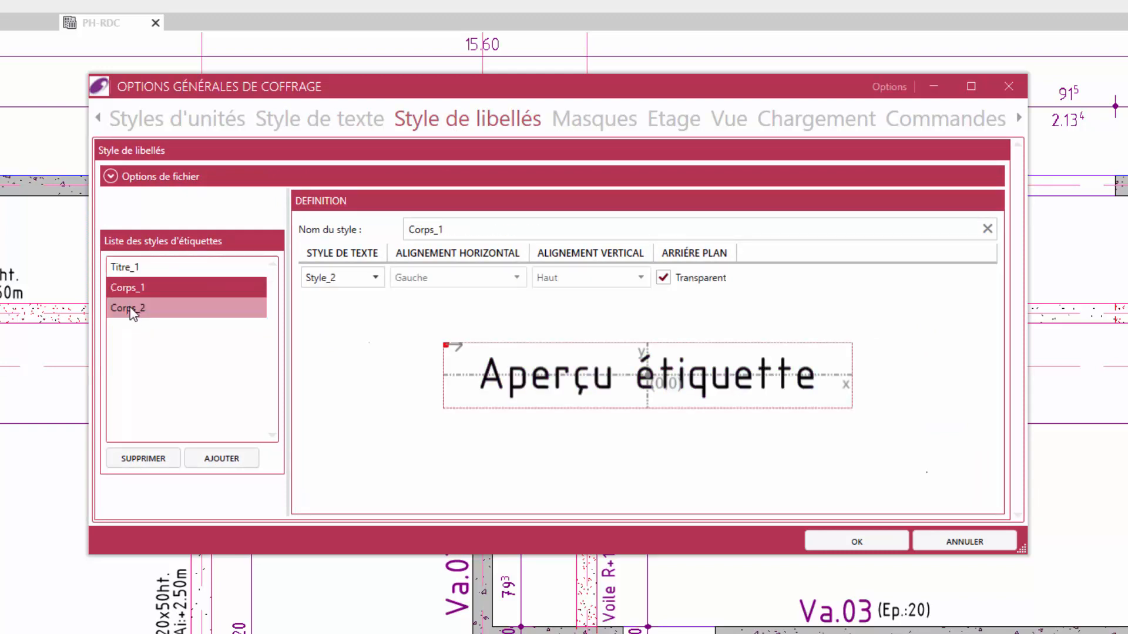
left_click(131, 312)
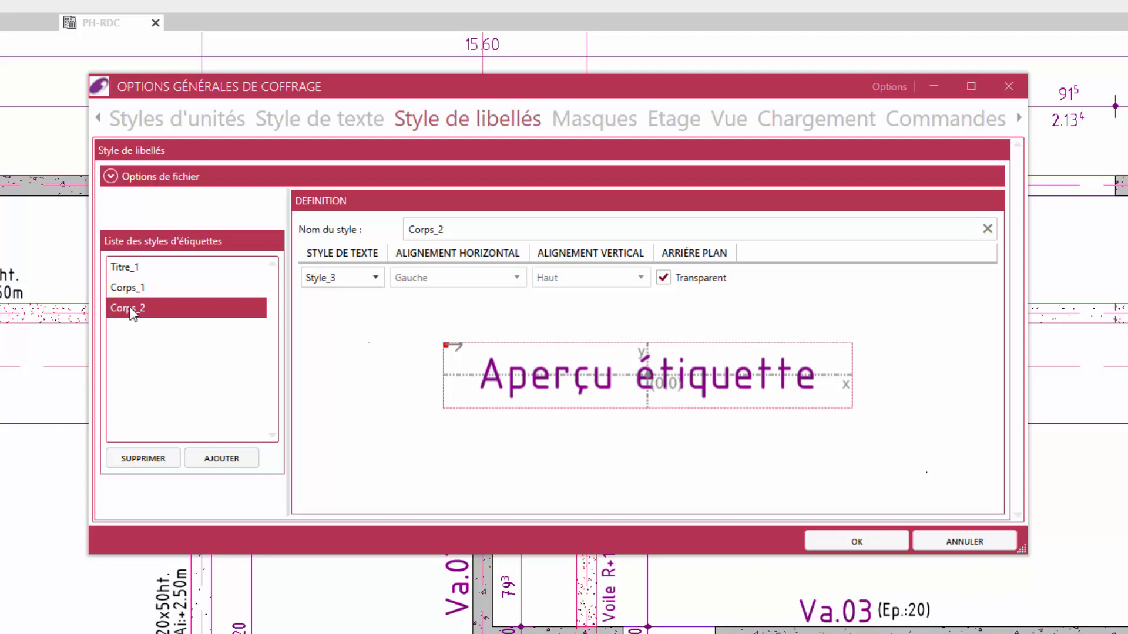
Filter the masks to Poutre elements and examine the Poutre BA Titre mask's parameters for phase 4. EXE.
left_click(588, 120)
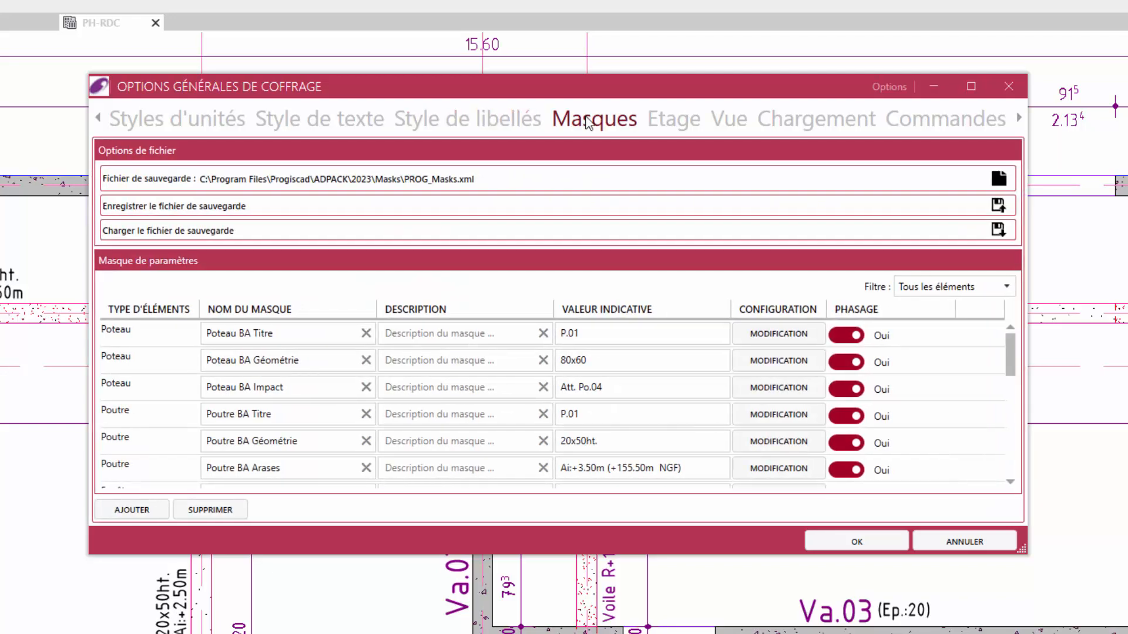
left_click(993, 287)
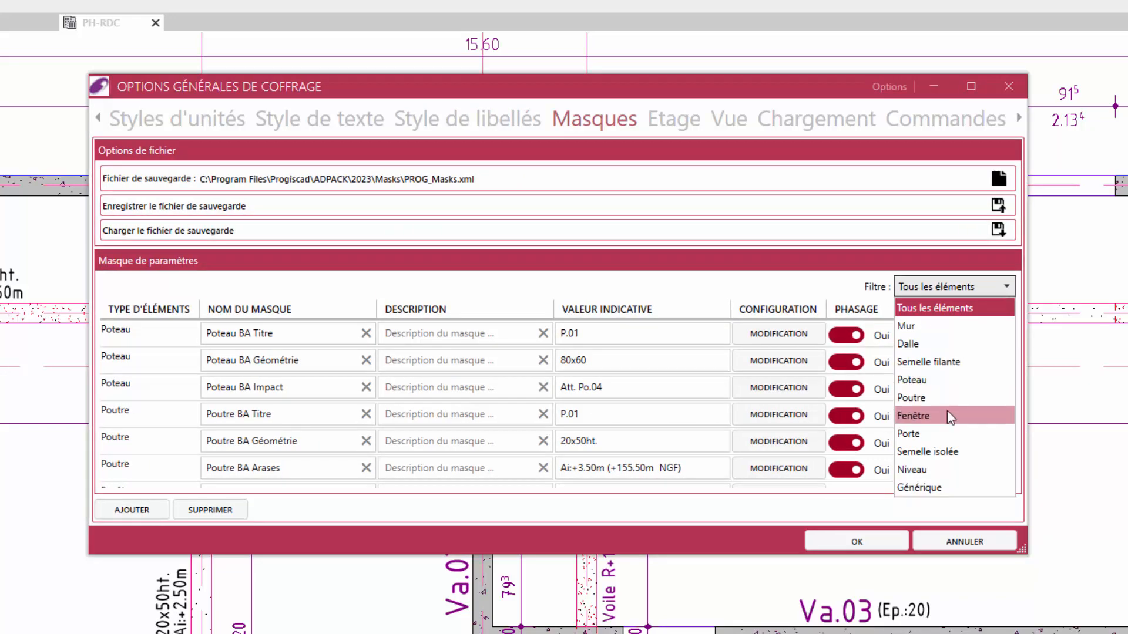
left_click(922, 404)
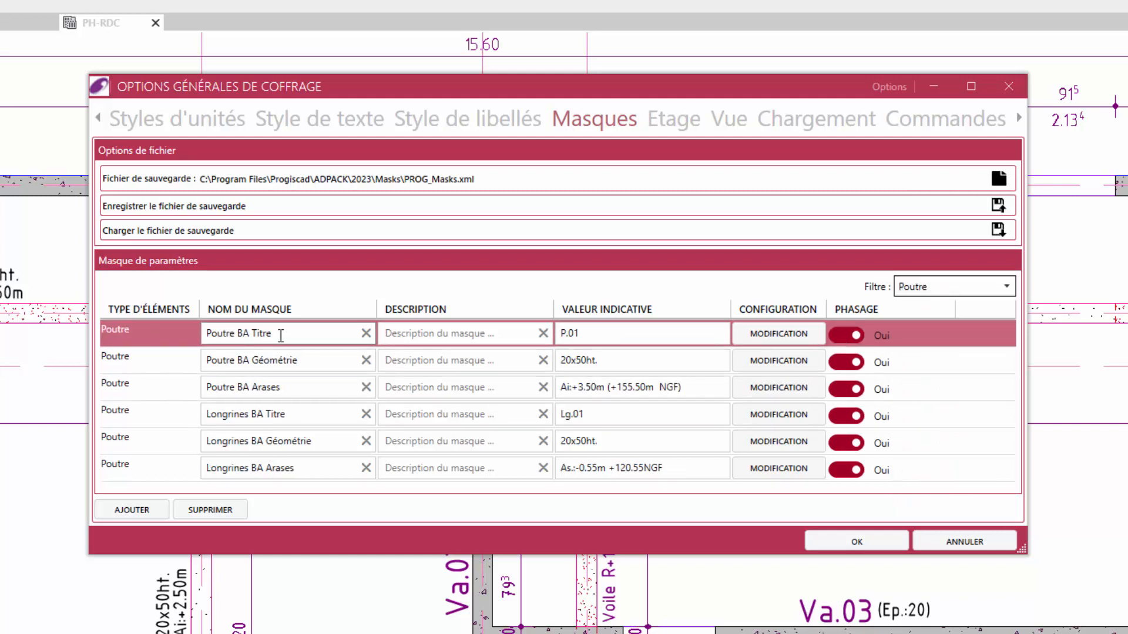
left_click(788, 338)
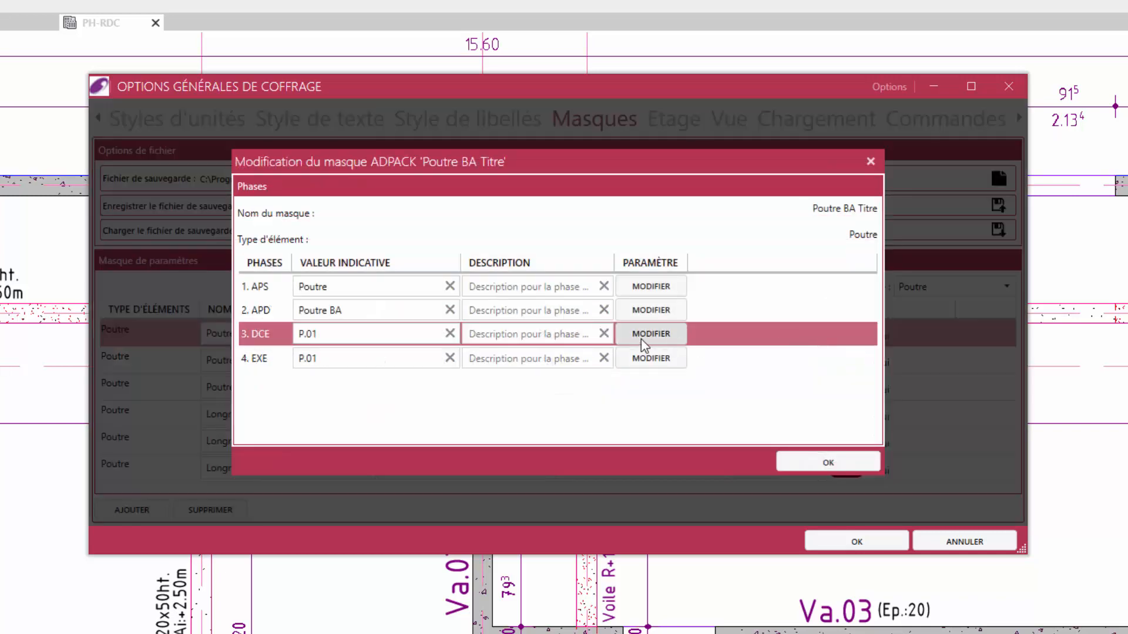
left_click(650, 360)
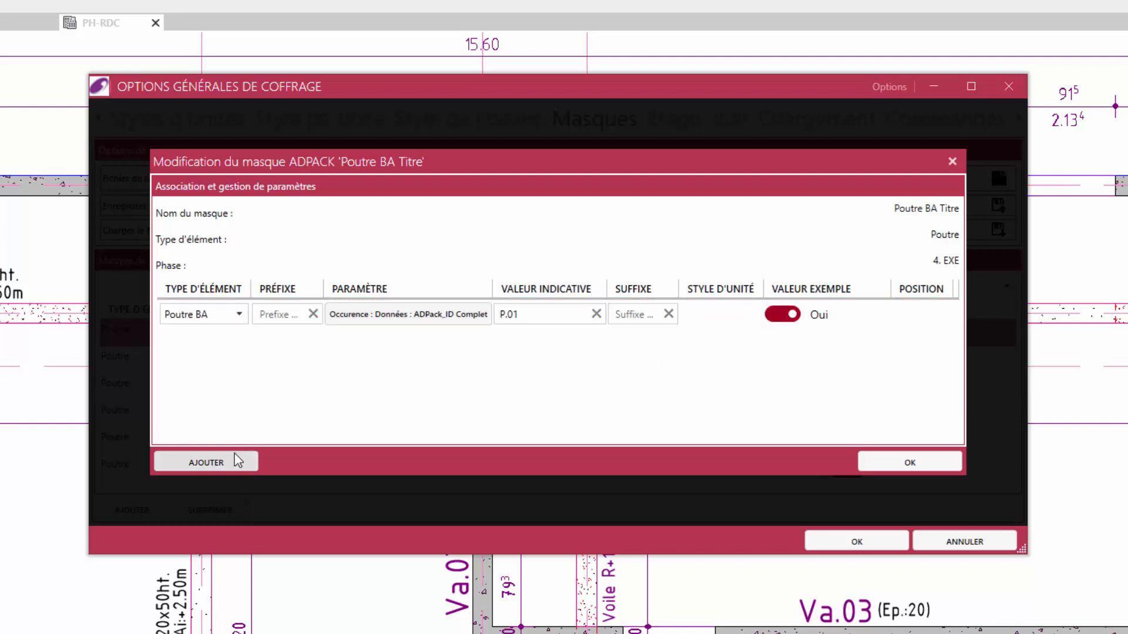
left_click(910, 463)
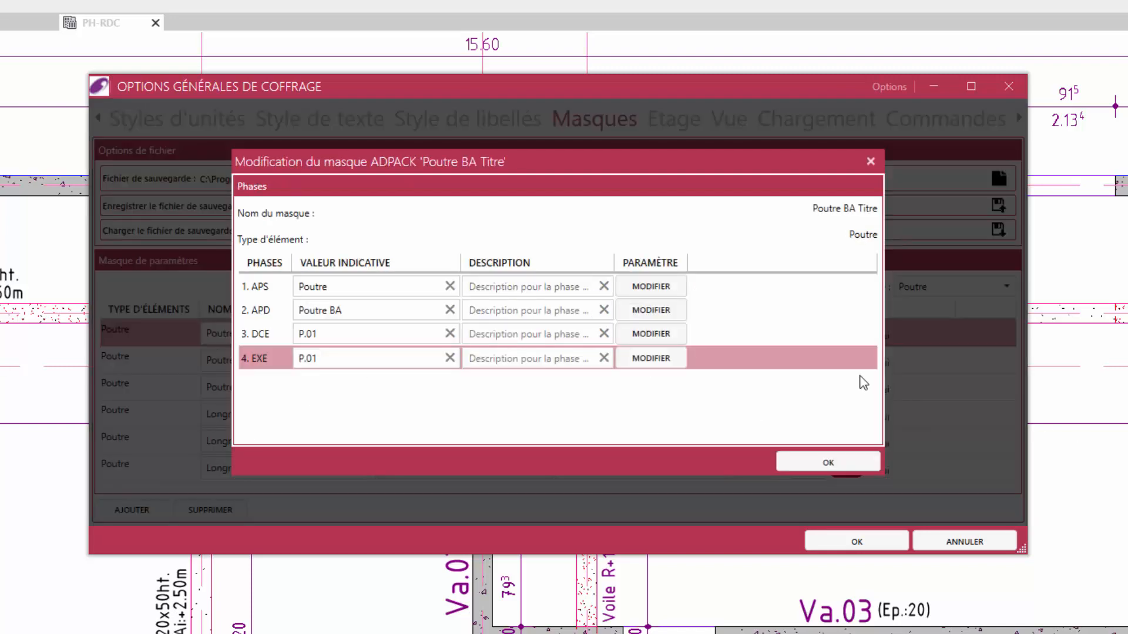
left_click(862, 463)
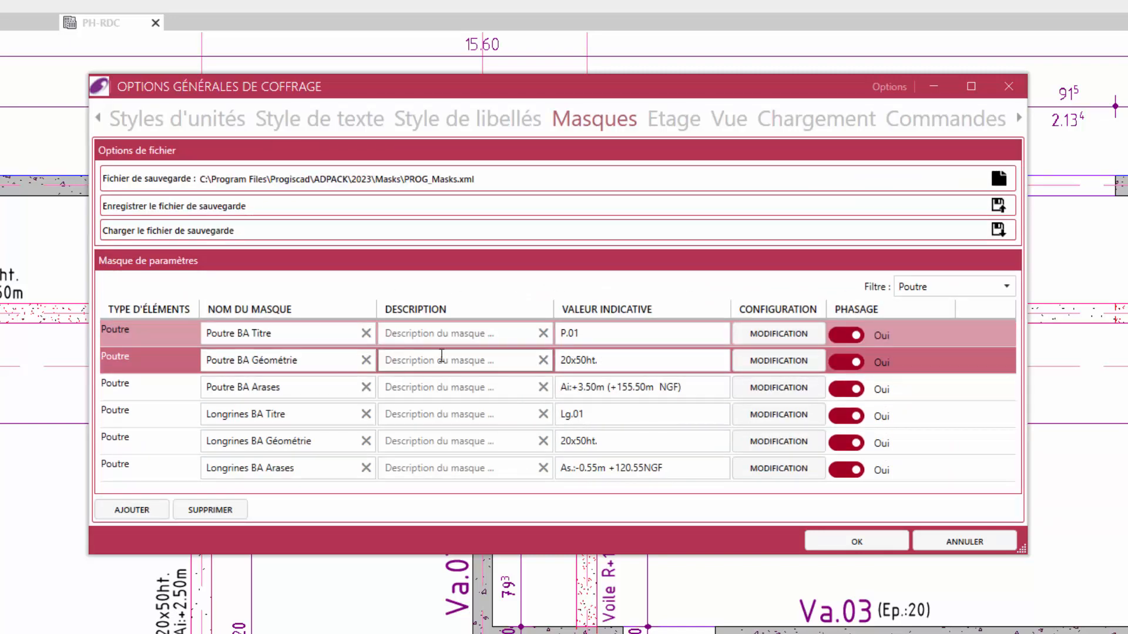
Examine the Poutre BA Géométrie mask's parameters for phase 4. EXE and leave the formwork options.
left_click(801, 370)
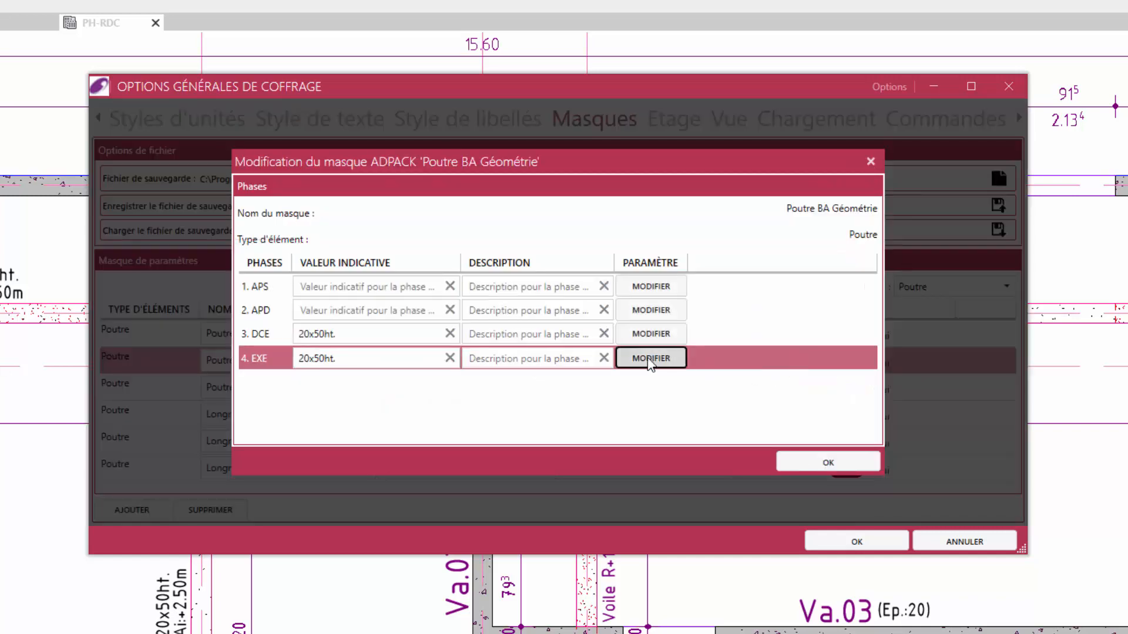
left_click(651, 359)
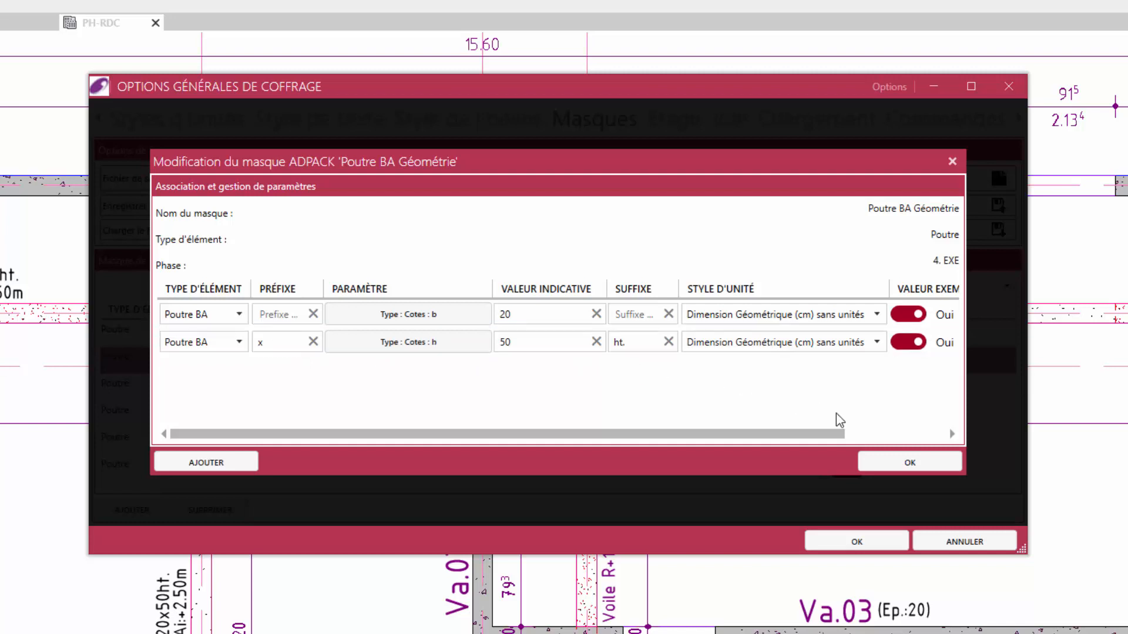
left_click(911, 466)
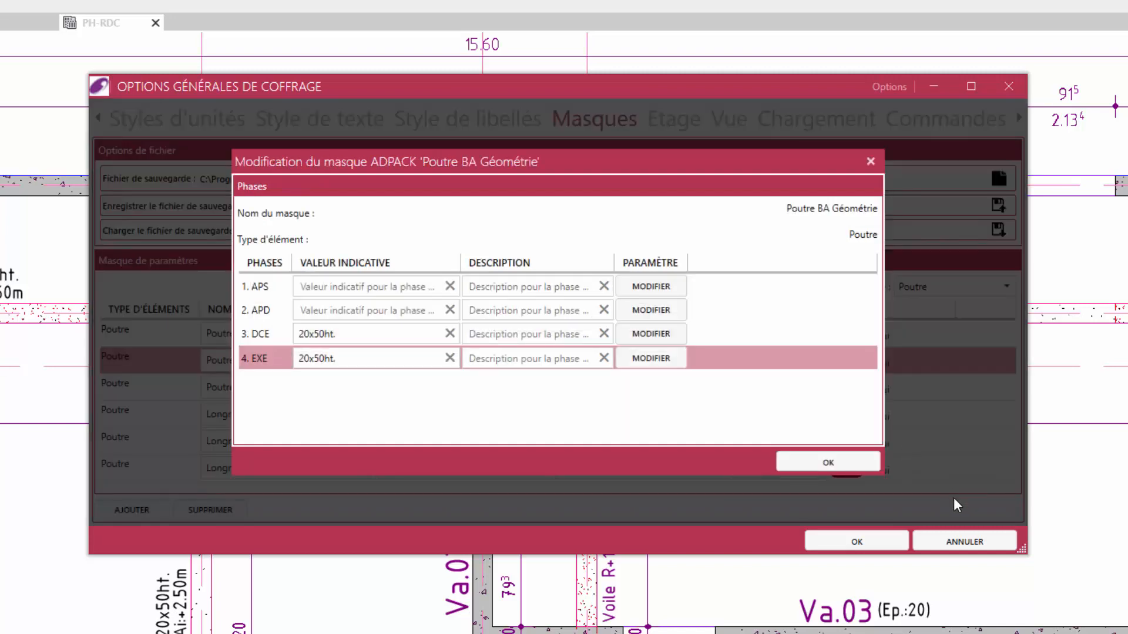
left_click(851, 467)
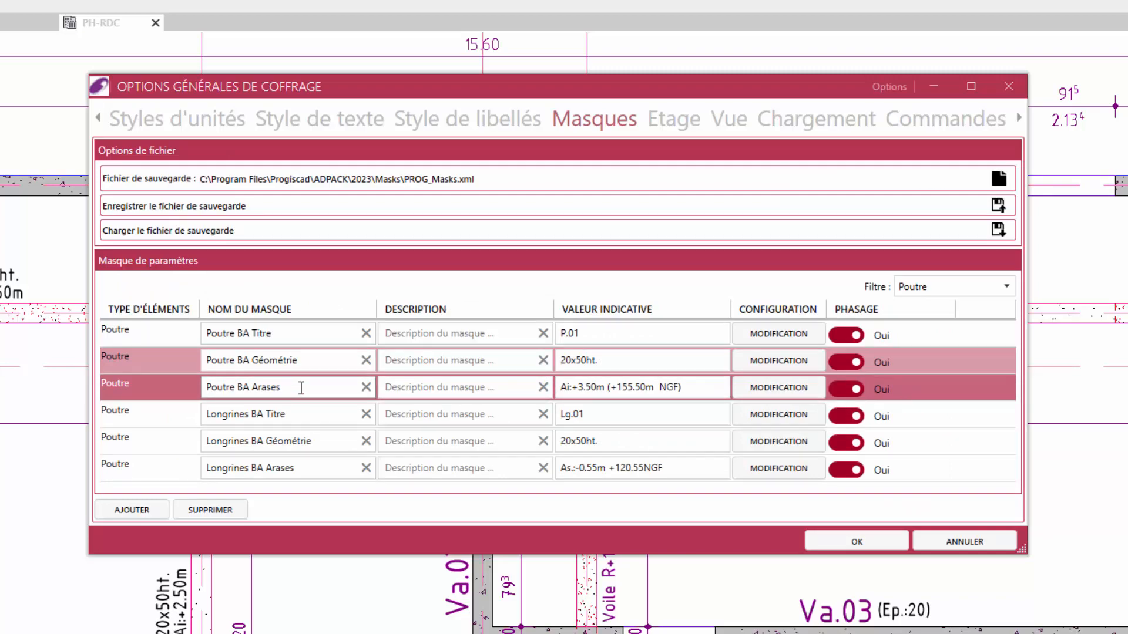
left_click(937, 537)
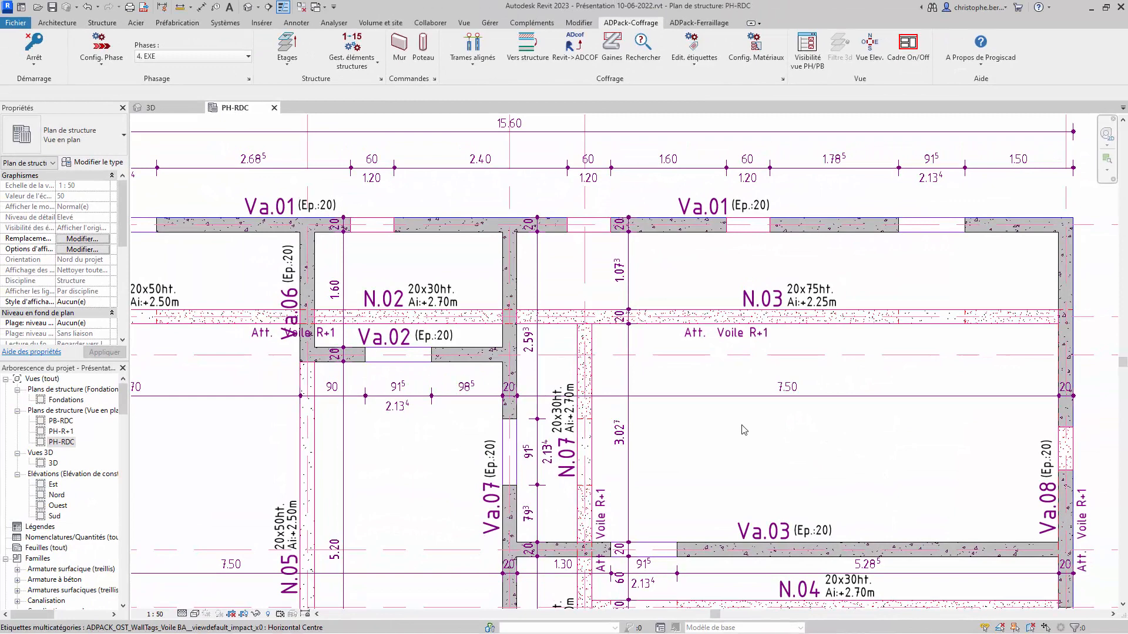
Open the Poutre BA tag's EXE definition in the tag editor and examine the mask assigned to label 1.
left_click(701, 59)
left_click(713, 114)
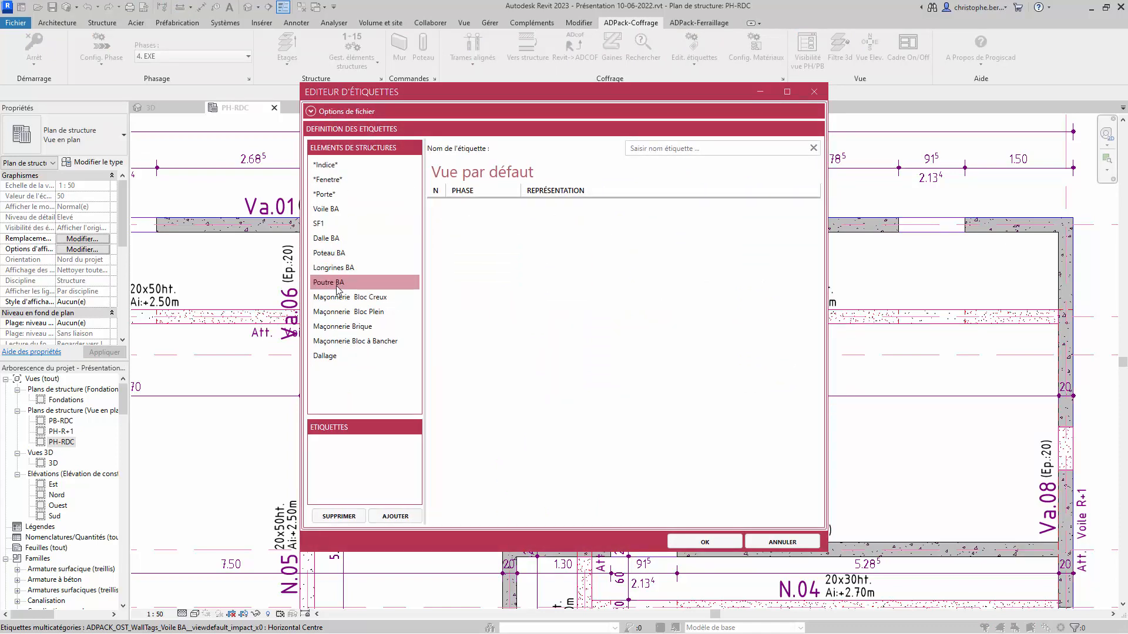
left_click(339, 285)
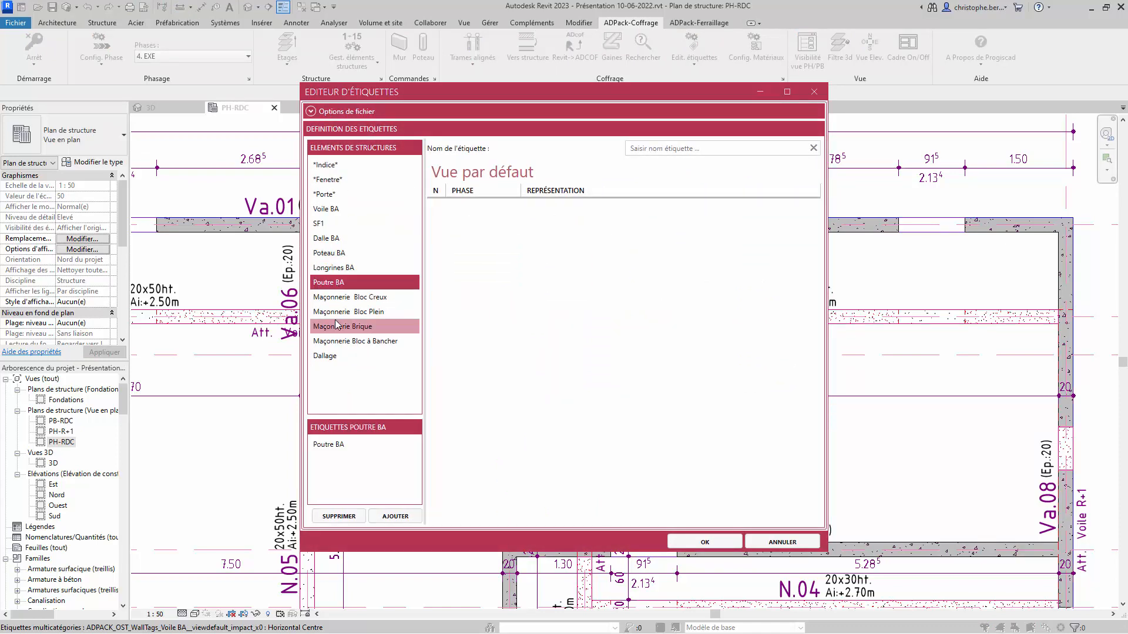
left_click(330, 446)
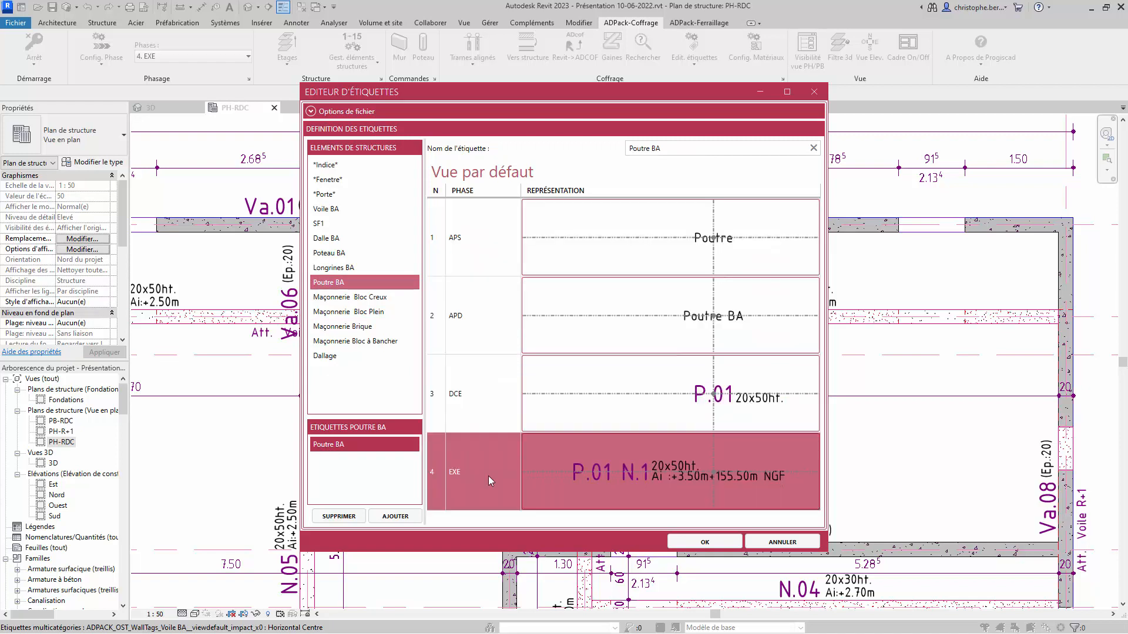
double_click(681, 475)
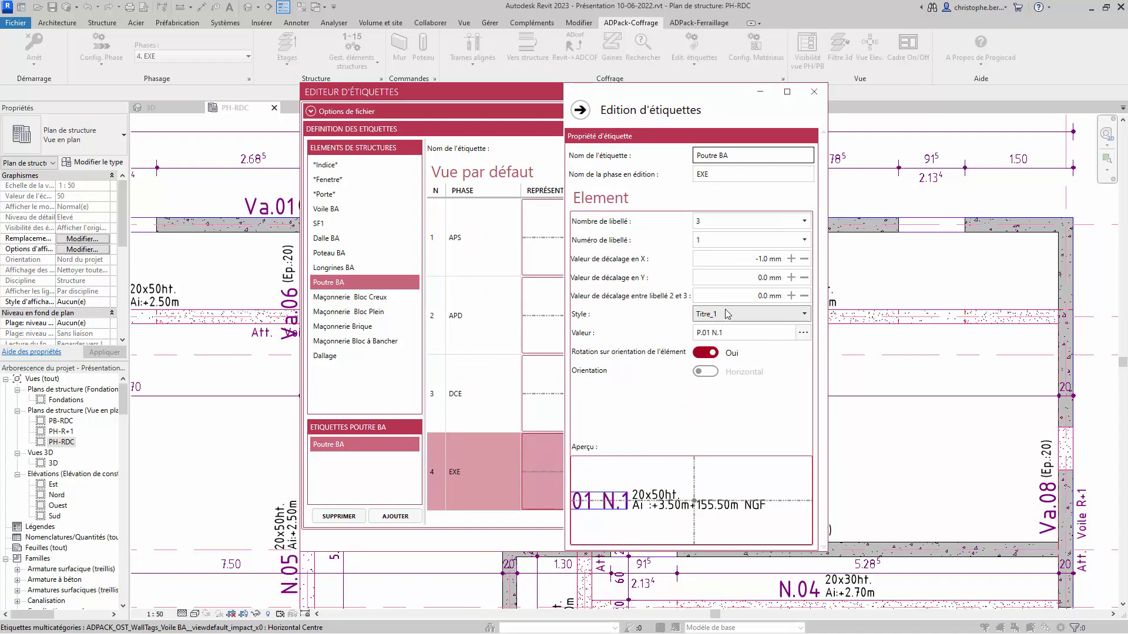
left_click(804, 333)
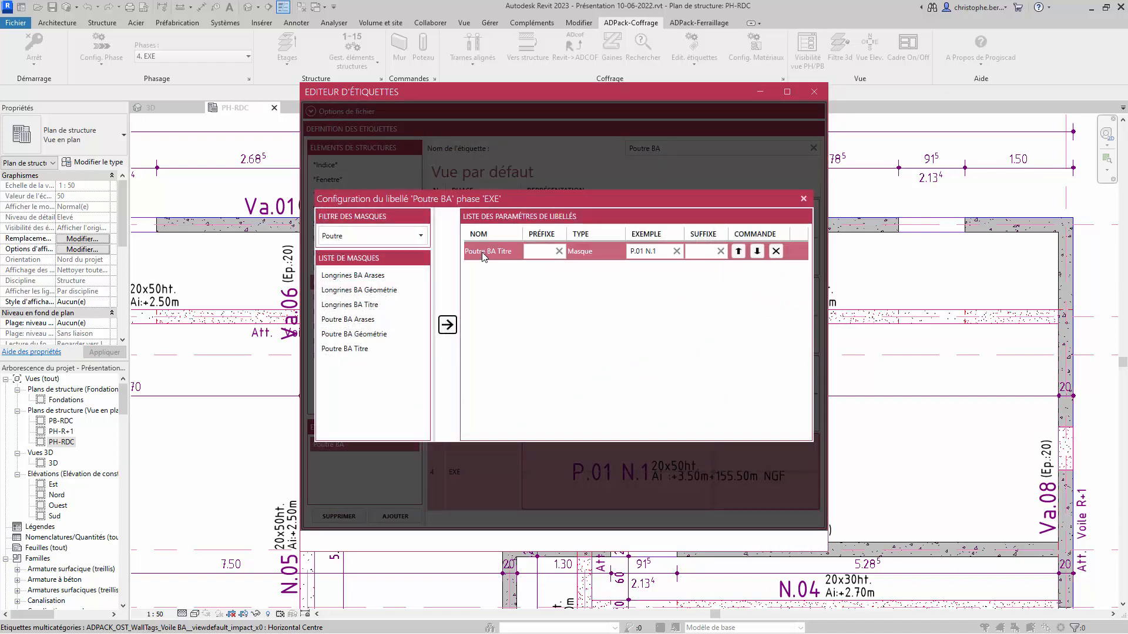
left_click(804, 198)
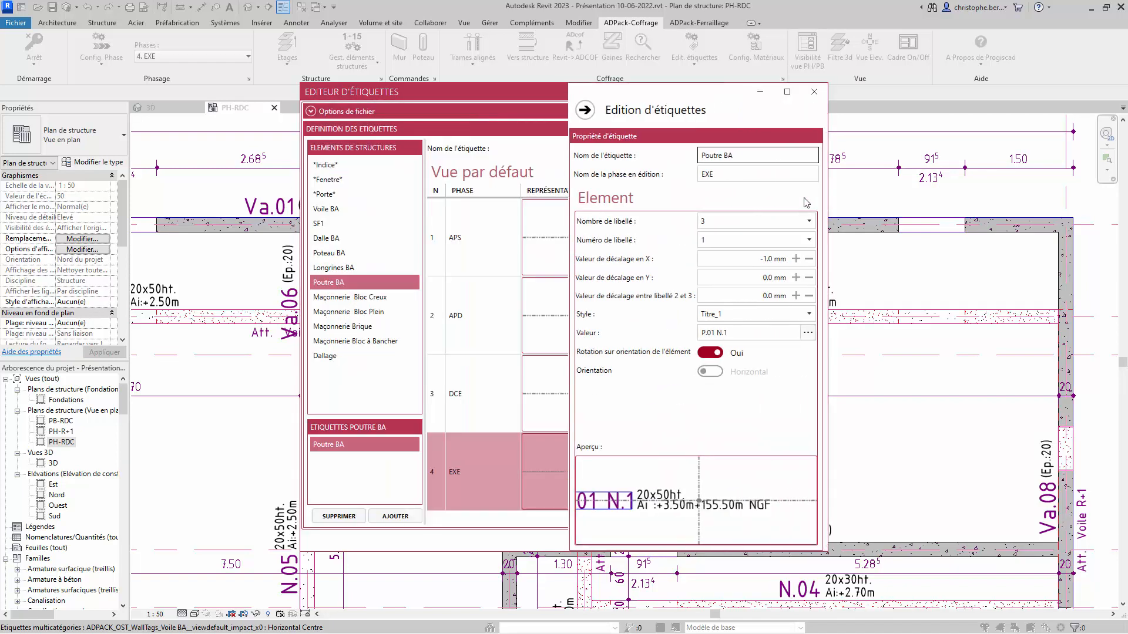
Examine label 2 of the Poutre BA tag for phase EXE and the mask assigned to it.
left_click(800, 242)
left_click(717, 269)
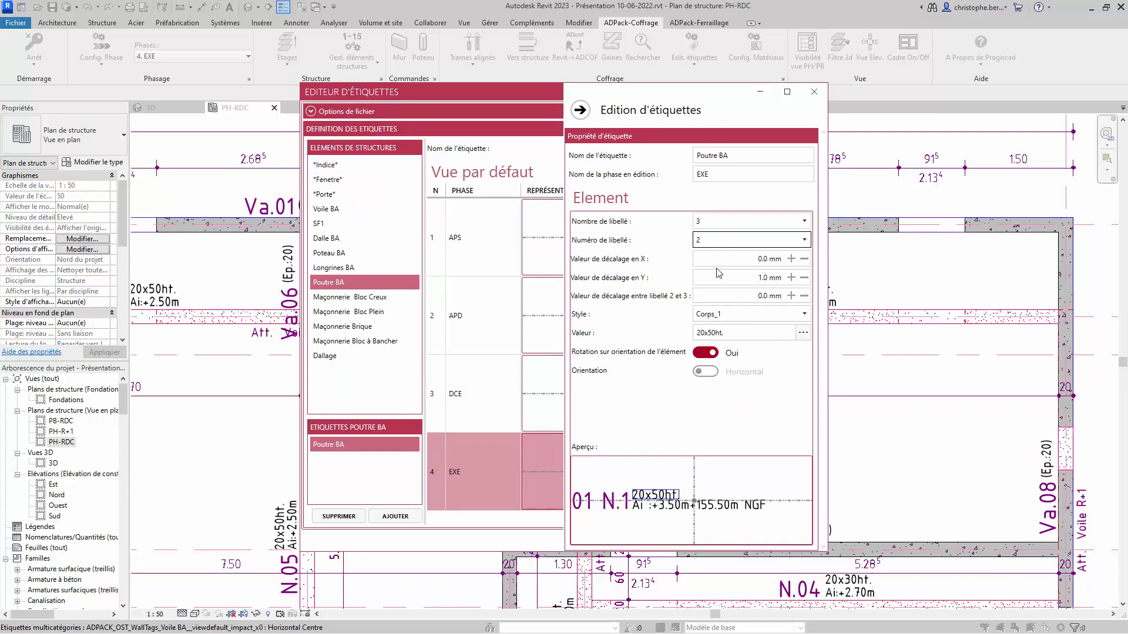
left_click(803, 332)
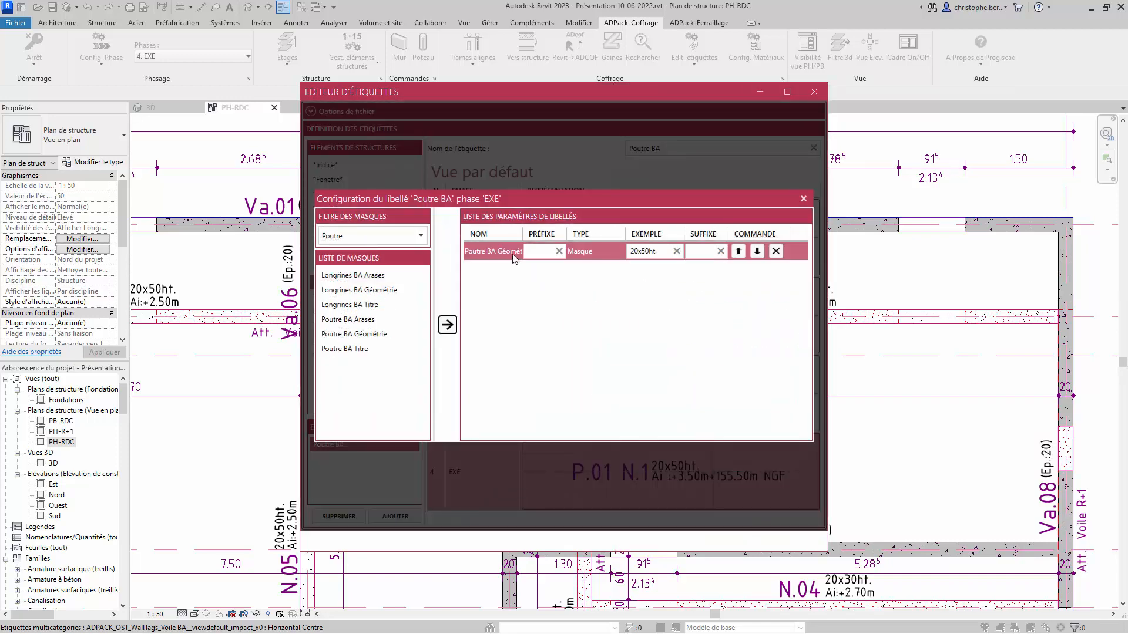
left_click(804, 198)
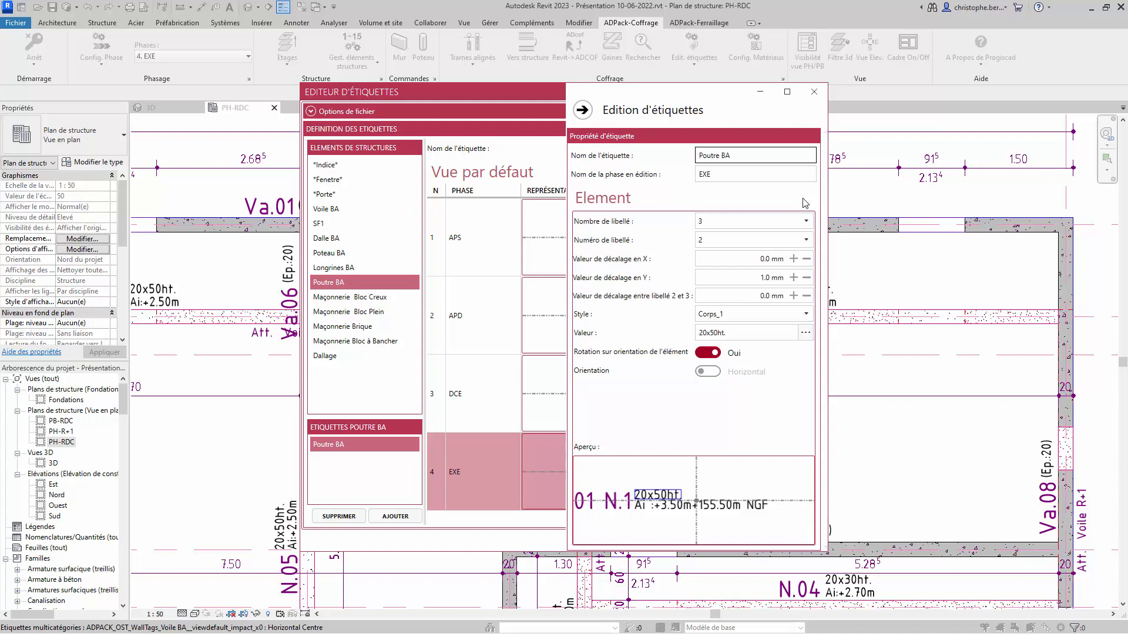
Examine label 3 of the Poutre BA tag for phase EXE and its mask, and leave the tag editor without saving.
left_click(713, 241)
left_click(712, 273)
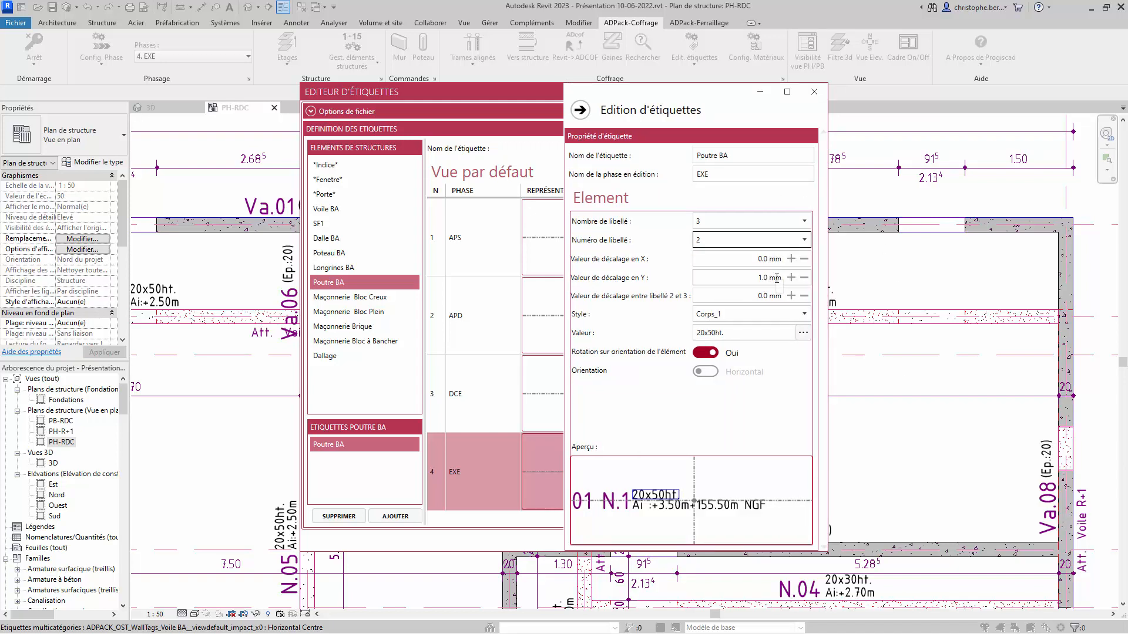
left_click(732, 240)
left_click(699, 284)
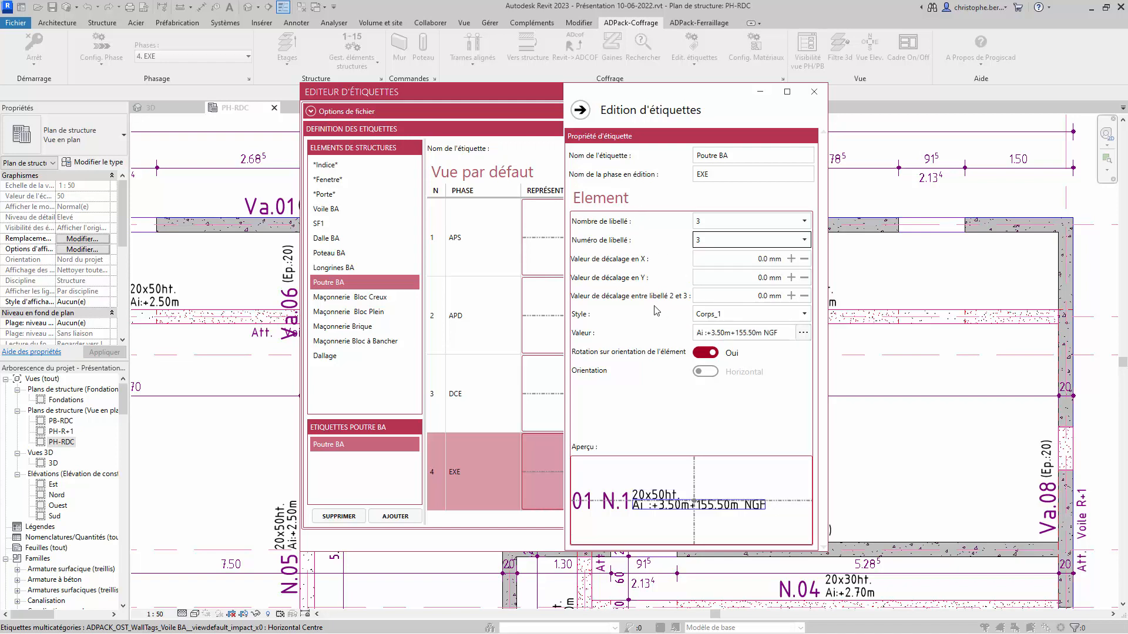
left_click(803, 332)
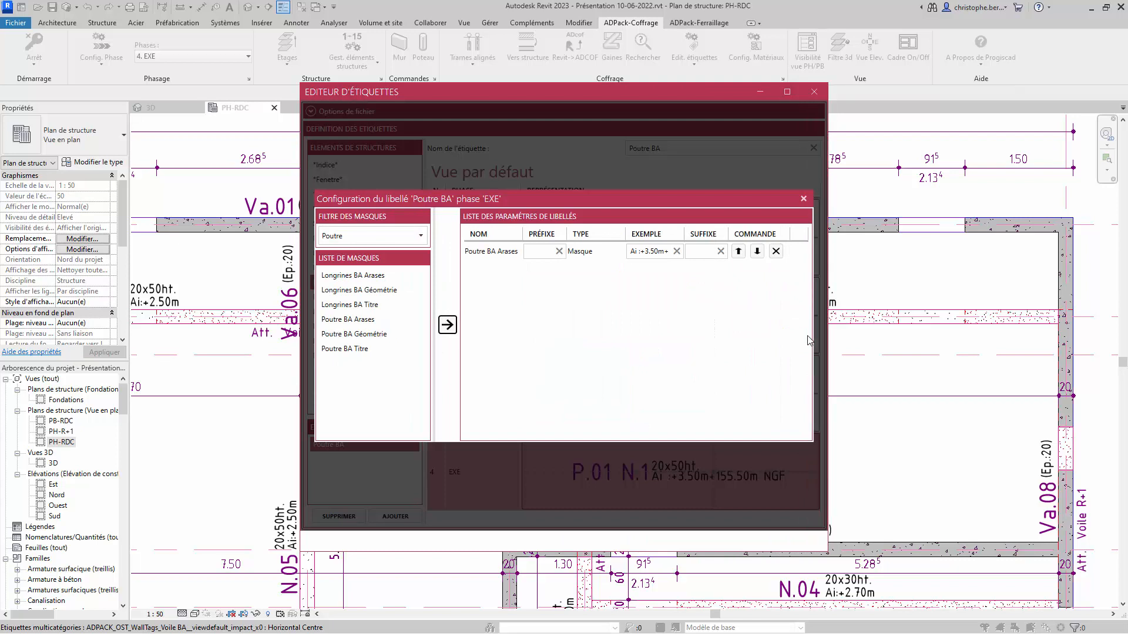
left_click(803, 199)
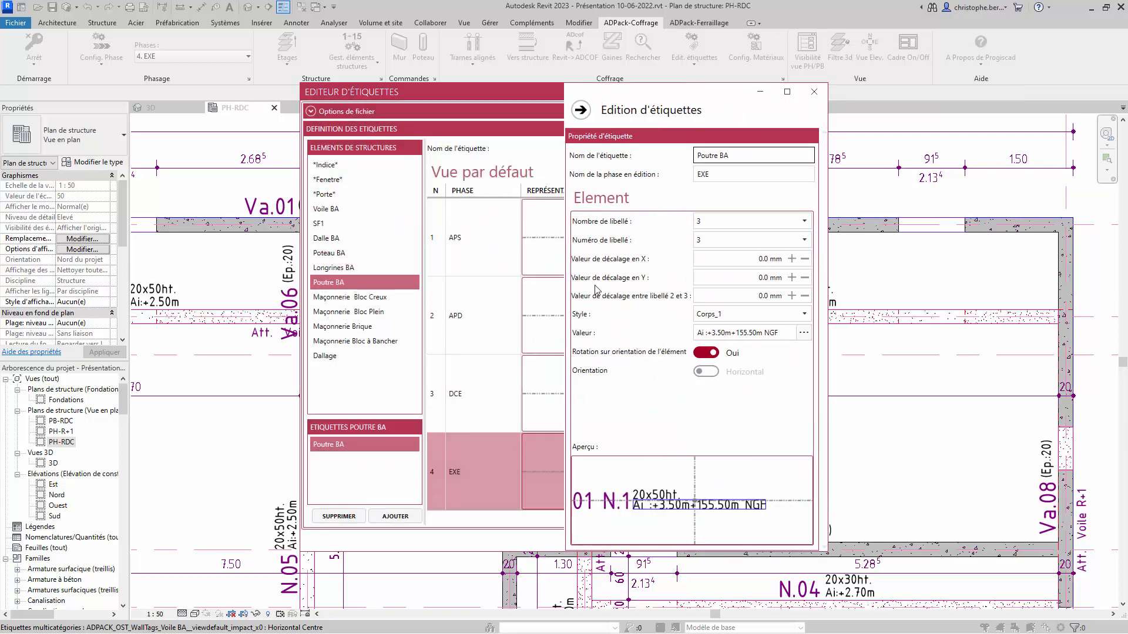
left_click(580, 109)
left_click(268, 203)
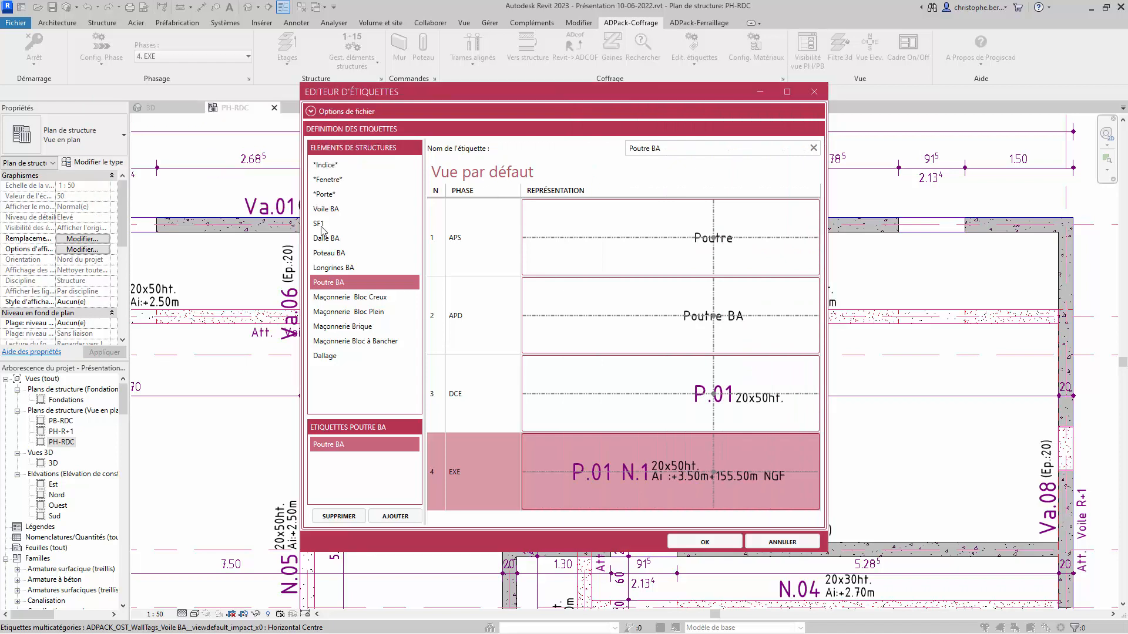
left_click(782, 542)
Add a project phase named DOE after EXE and make it the active phase.
left_click(106, 64)
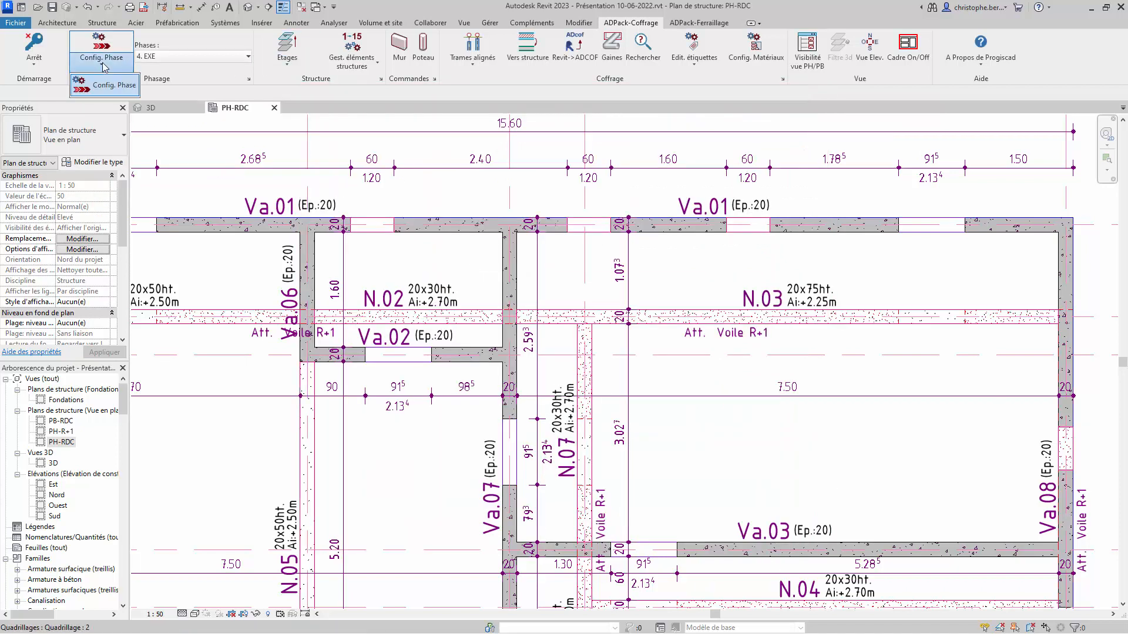
left_click(106, 88)
left_click(253, 305)
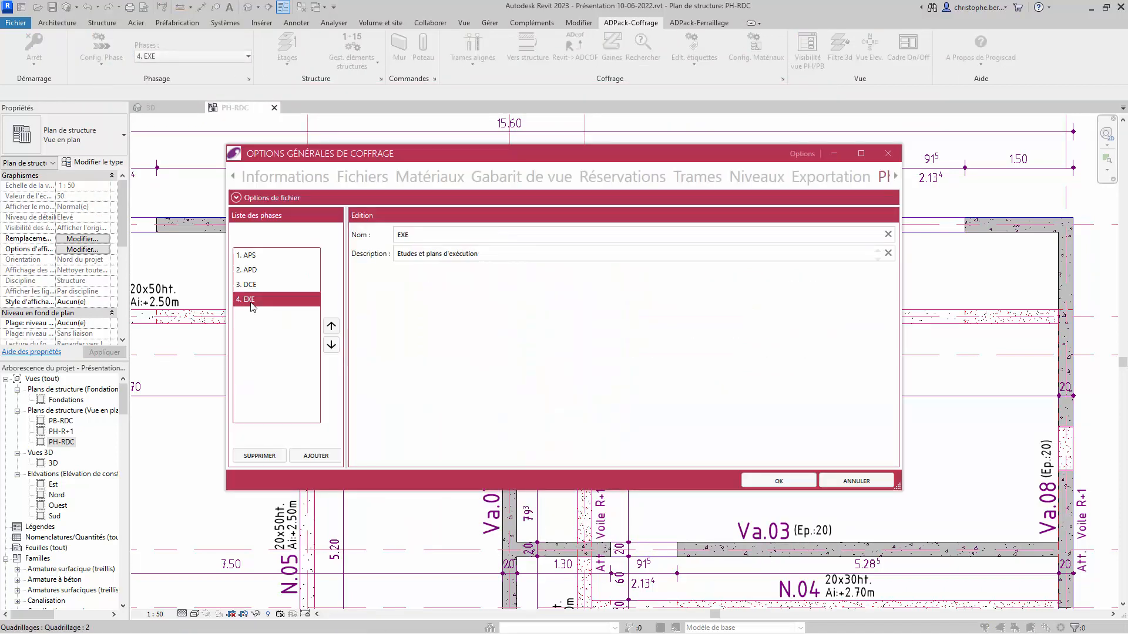
left_click(320, 457)
left_click(259, 314)
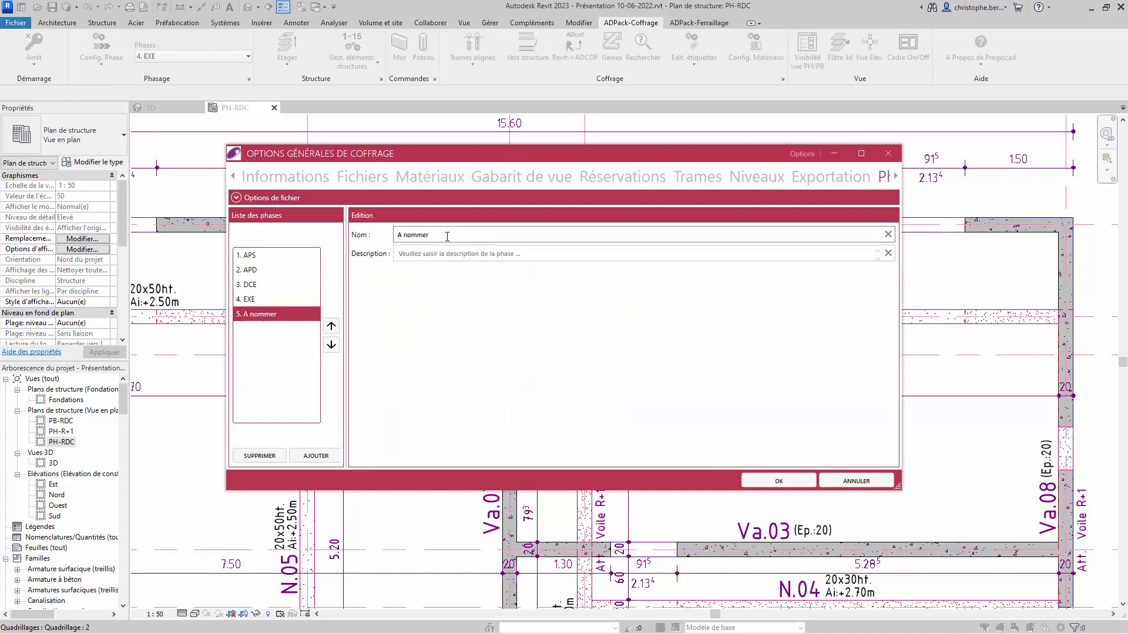
left_click_drag(449, 236, 376, 234)
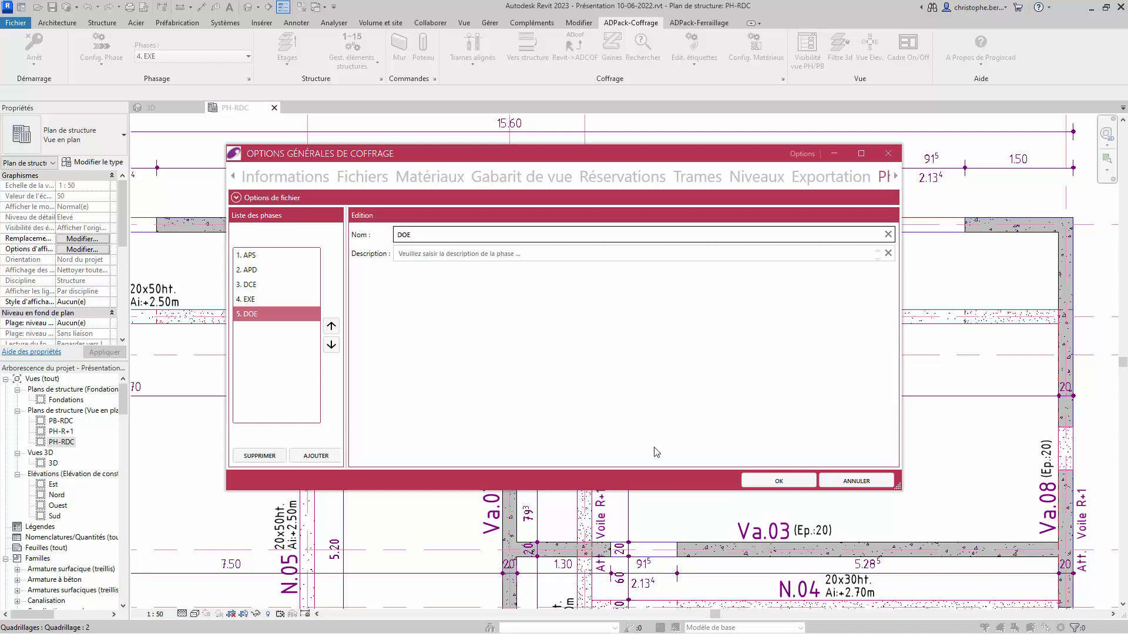
left_click(778, 481)
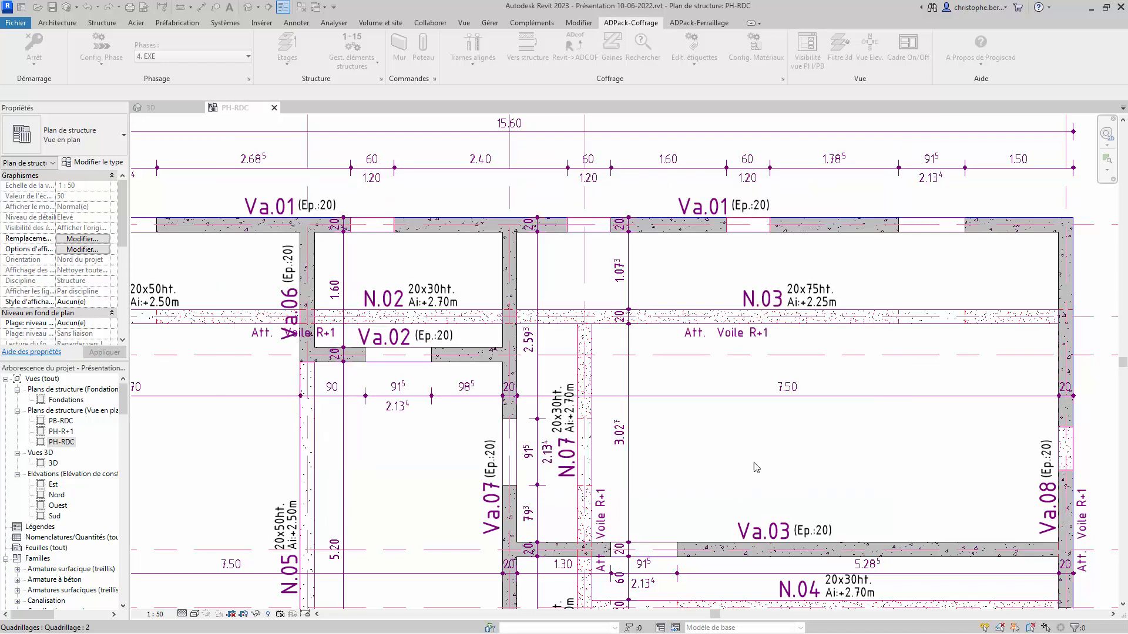
left_click(248, 59)
left_click(158, 121)
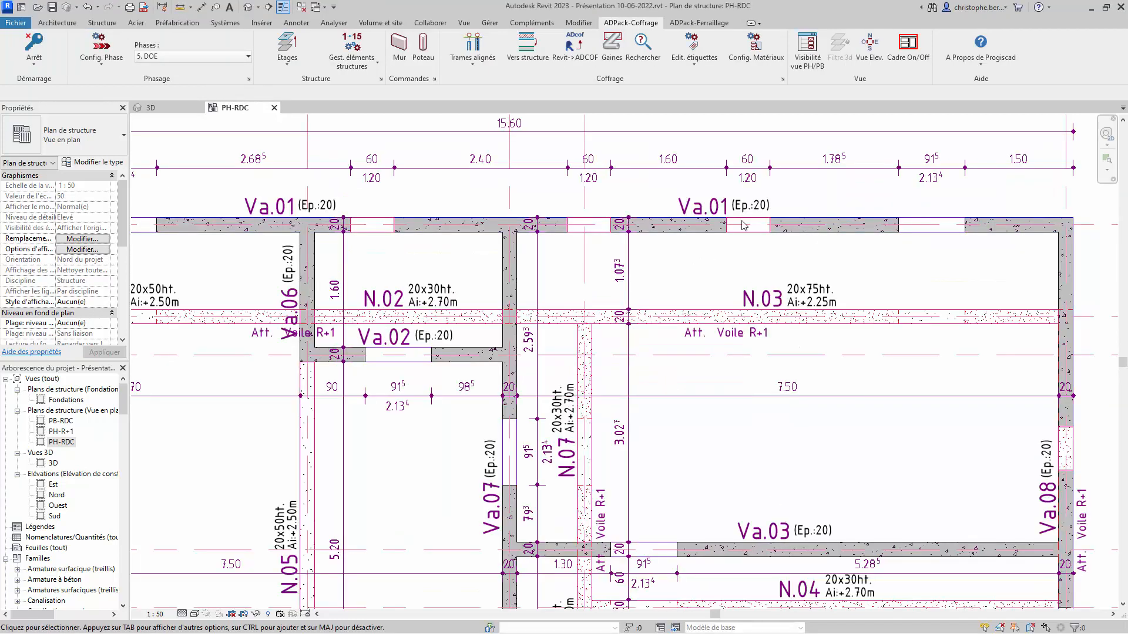
Delete the ADPack_Nom_Etage parameter row from the Voile BA Impact wall mask for phase 5. DOE and apply the change to the plan.
left_click(694, 65)
left_click(702, 183)
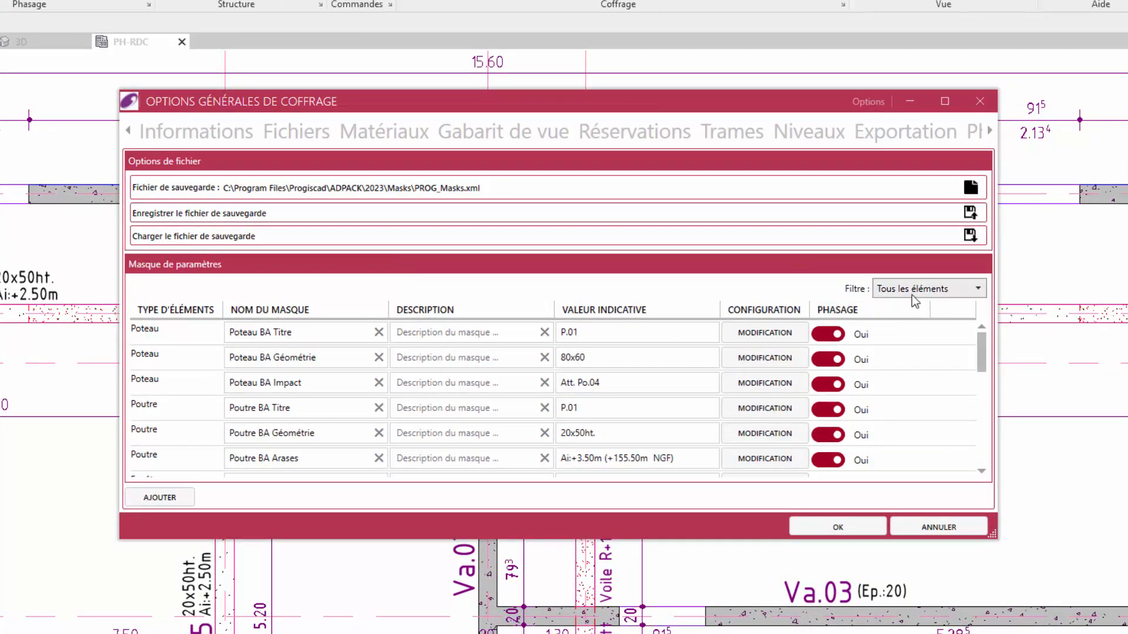
left_click(859, 296)
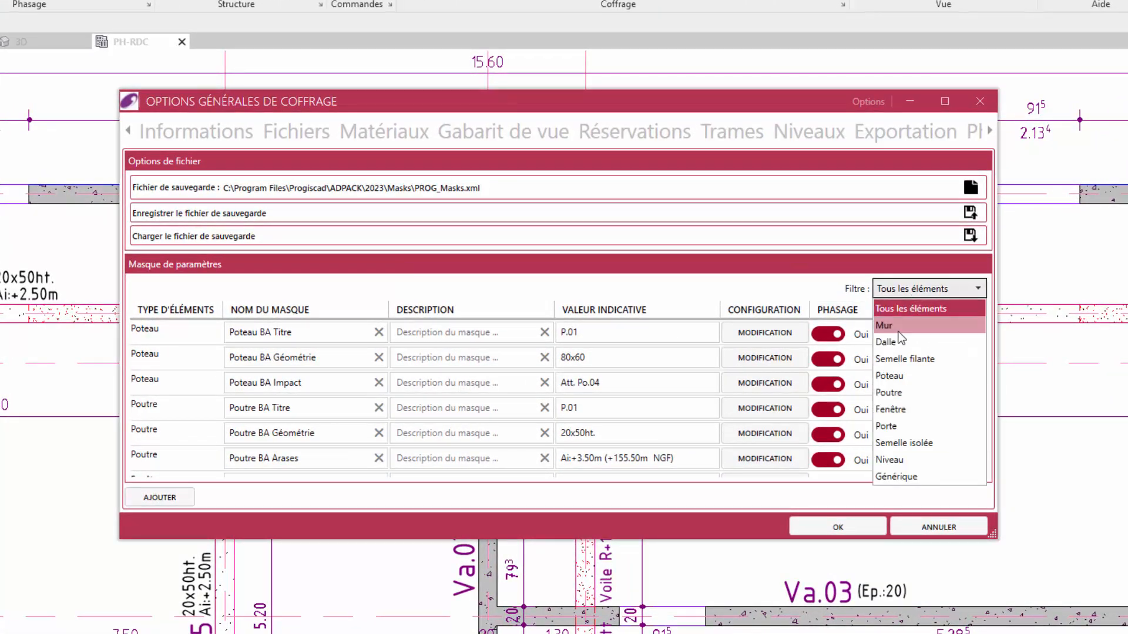
left_click(892, 324)
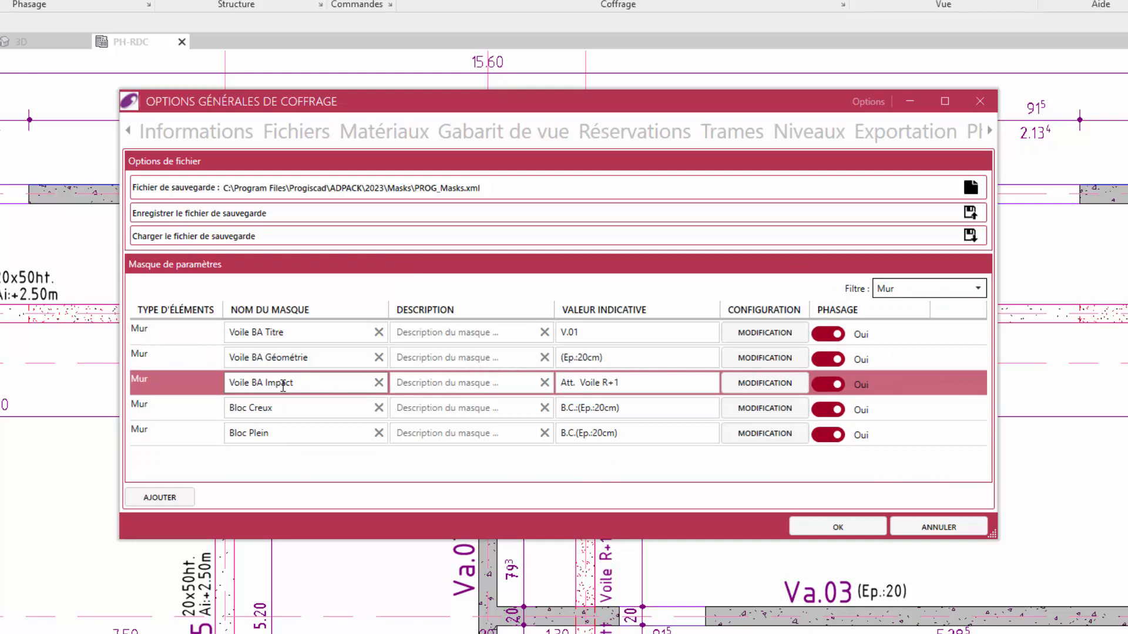
left_click(770, 385)
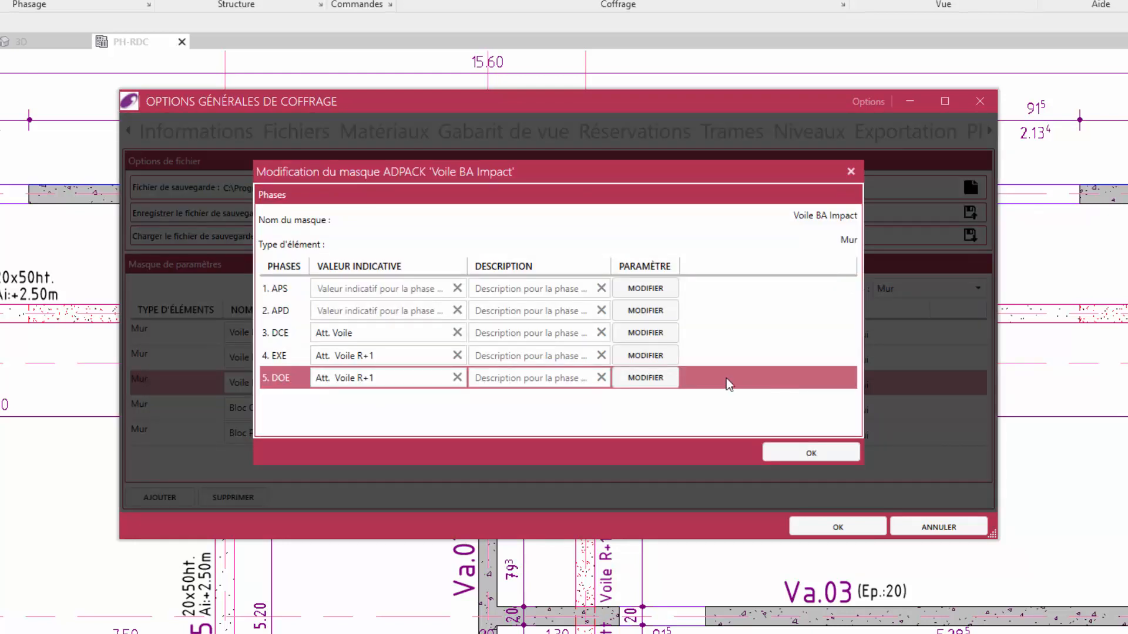
left_click(655, 381)
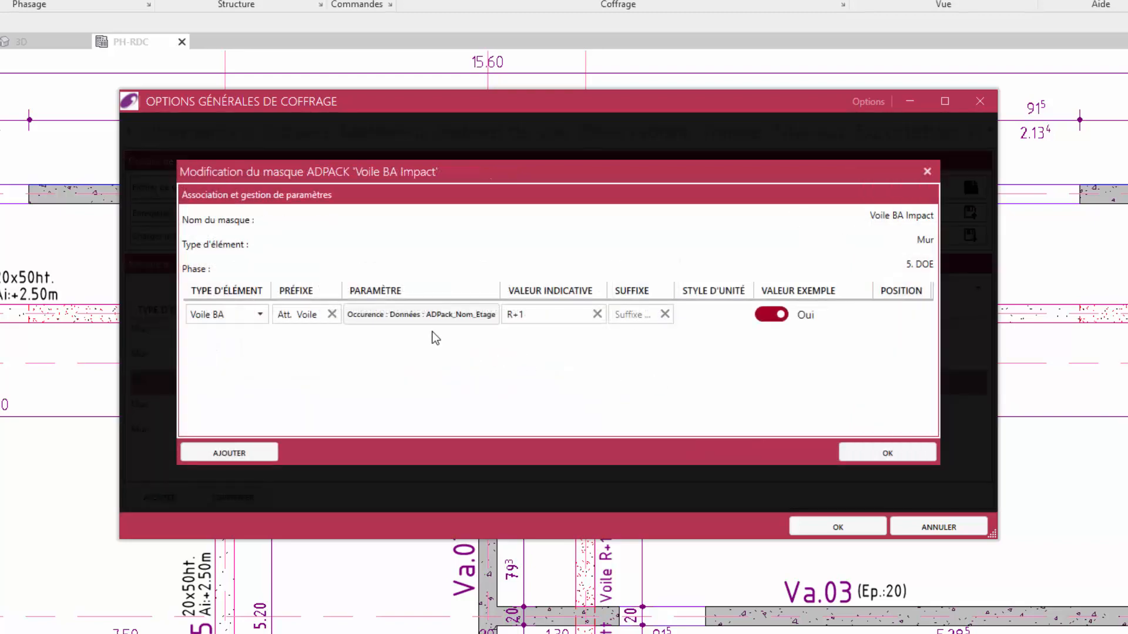
left_click(841, 315)
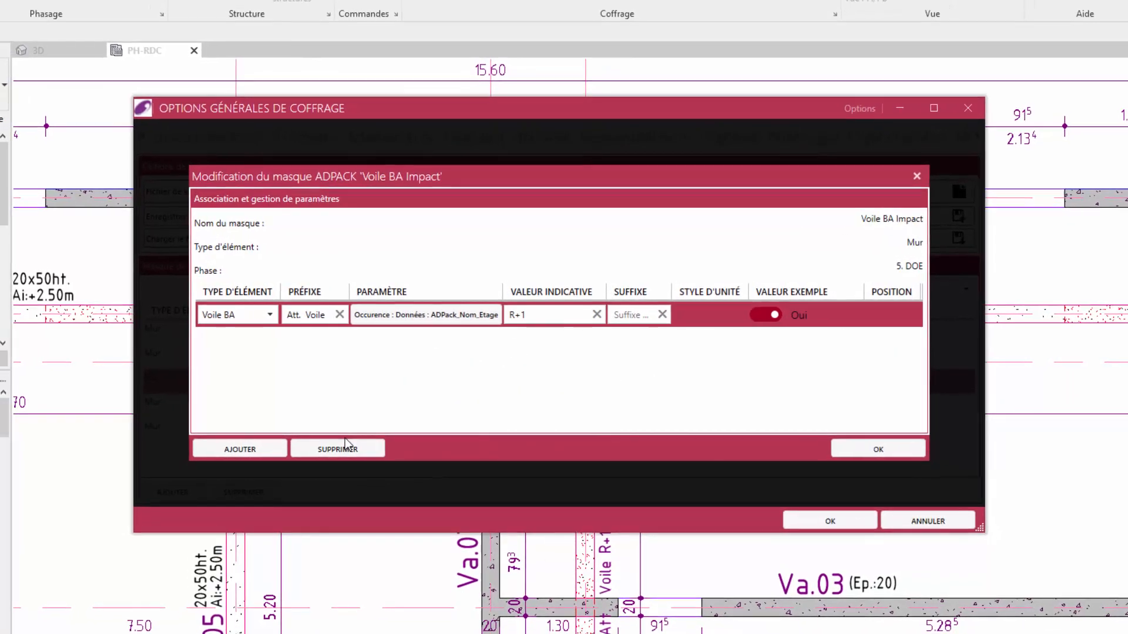
left_click(330, 452)
left_click(879, 446)
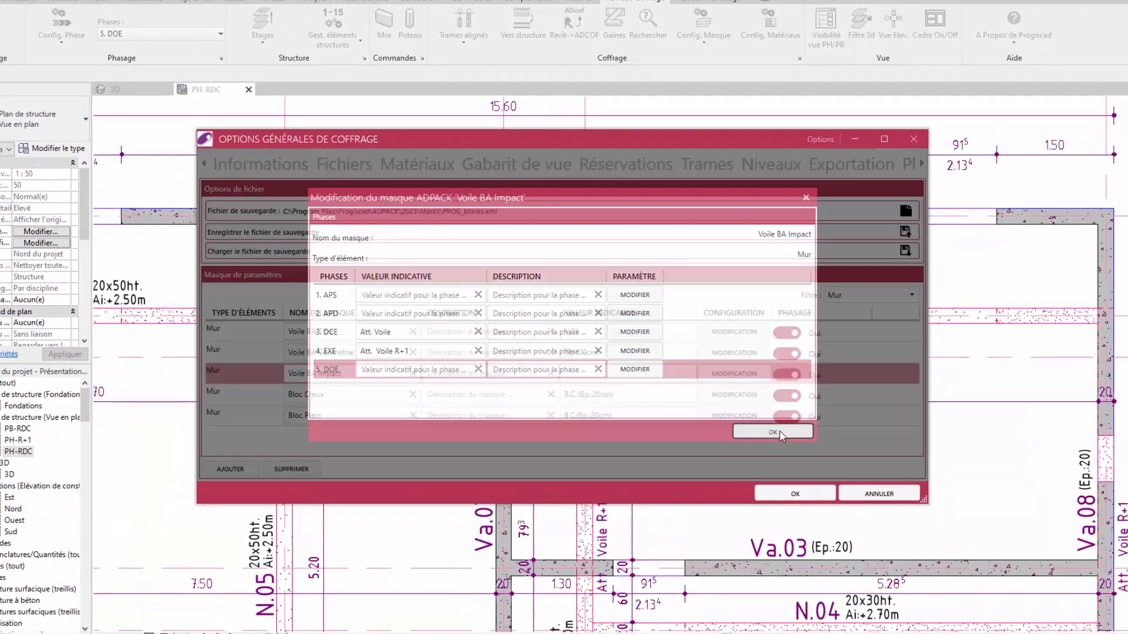
left_click(774, 432)
left_click(795, 494)
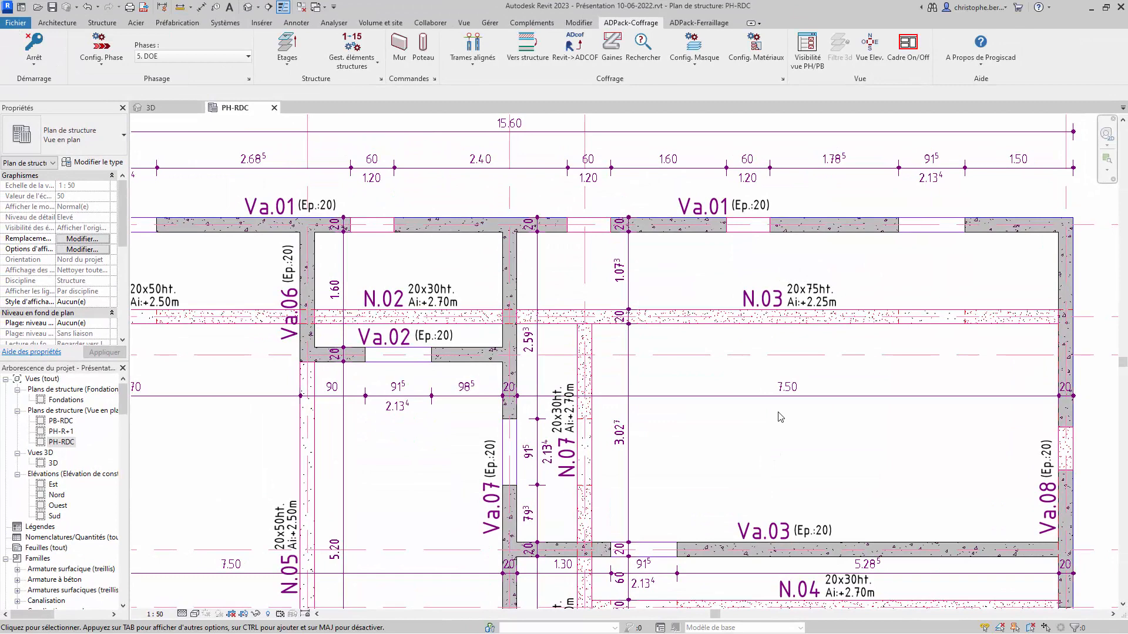
Associate the *Fenetre* counter's tag with Allèges, positioned Haut centre with a Y offset of 1 mm, and apply it to the plan.
left_click(695, 63)
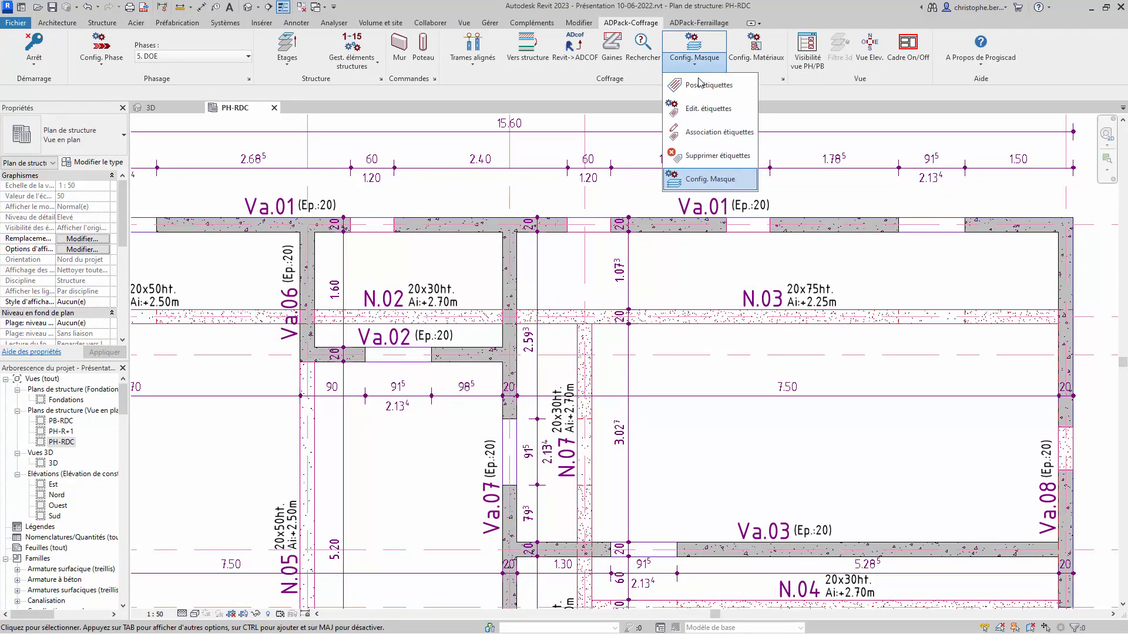
left_click(713, 132)
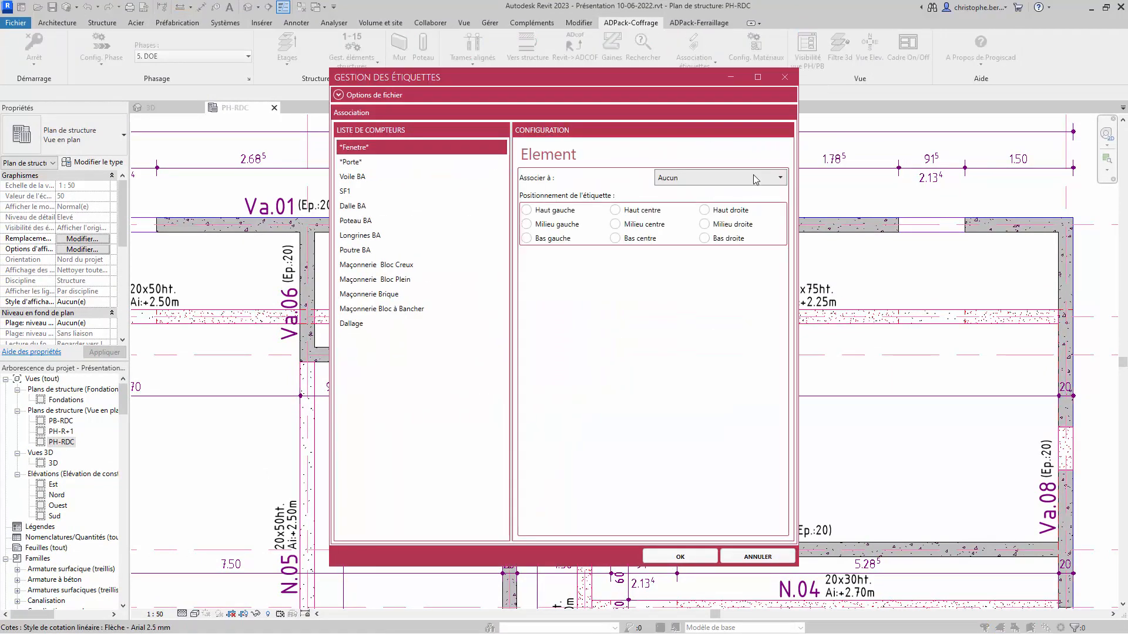
left_click(780, 178)
left_click(670, 207)
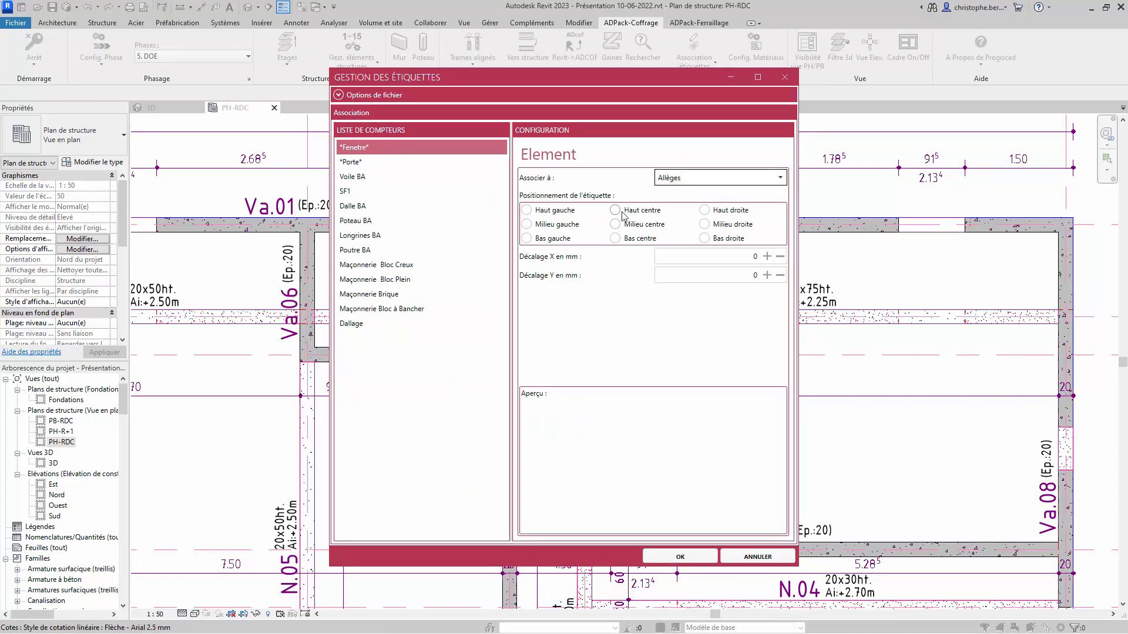
left_click(616, 211)
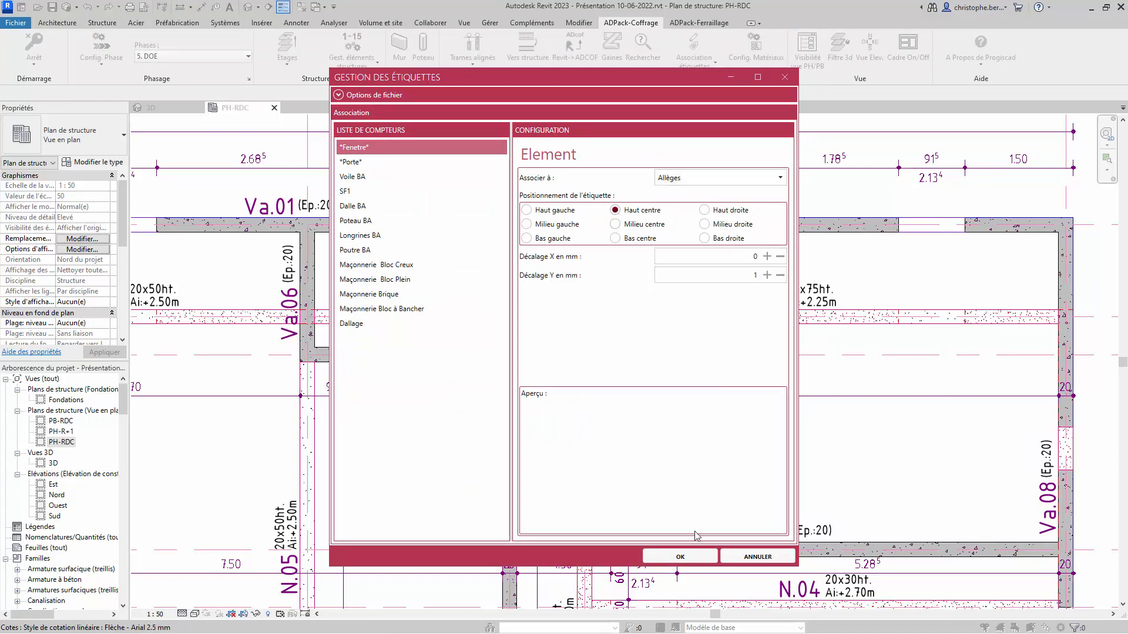
left_click(680, 557)
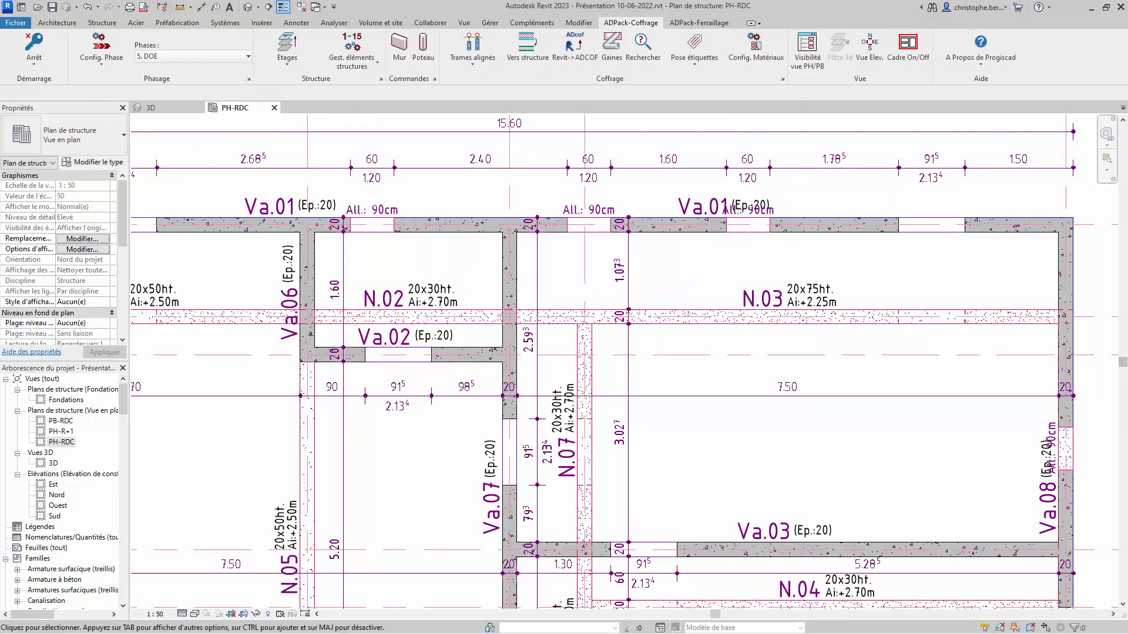
Increase the X offset of the Va.01 wall tag overlapping a window's sill label until it sits clear above the wall right of that window.
left_click(715, 213)
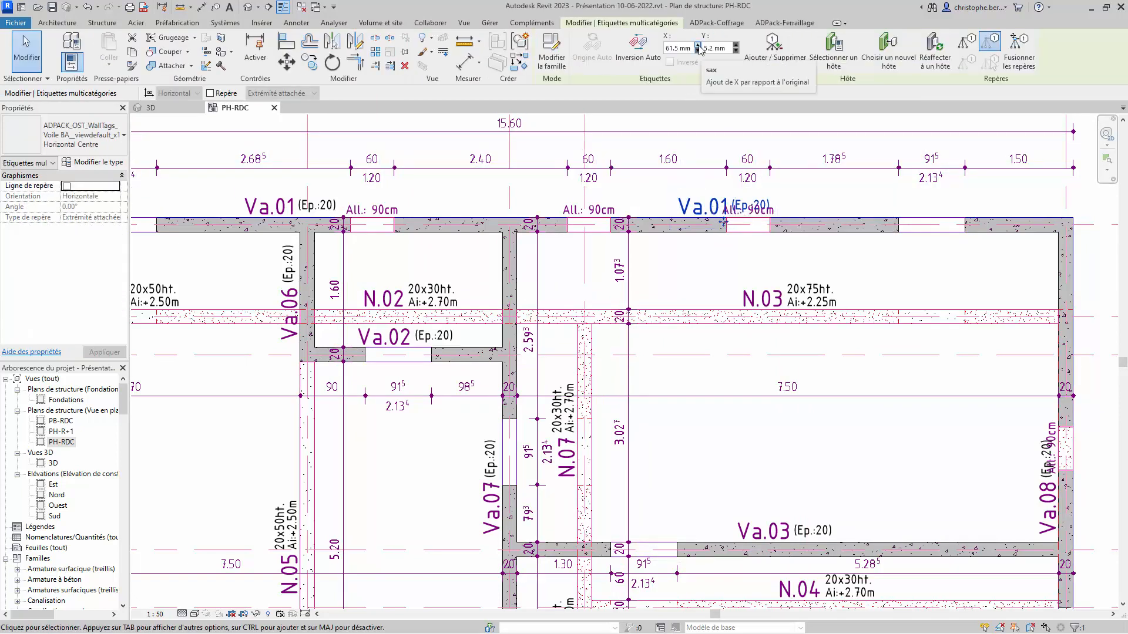
left_click(698, 44)
left_click(698, 45)
left_click(698, 44)
left_click(698, 45)
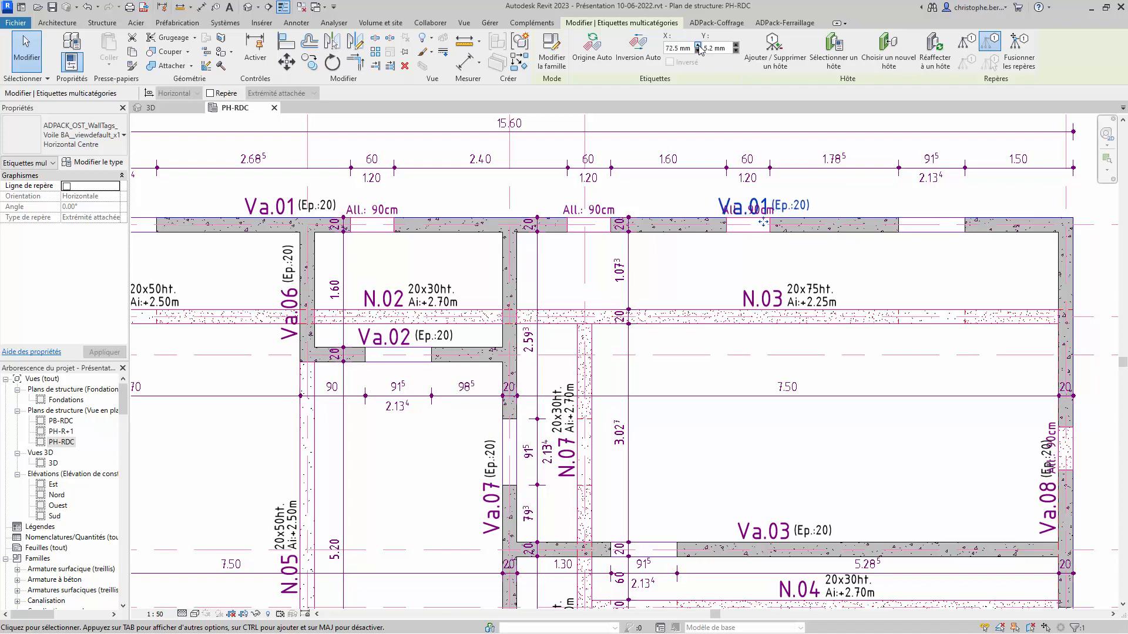
left_click(698, 46)
left_click(698, 46)
left_click(698, 45)
left_click(698, 46)
left_click(698, 45)
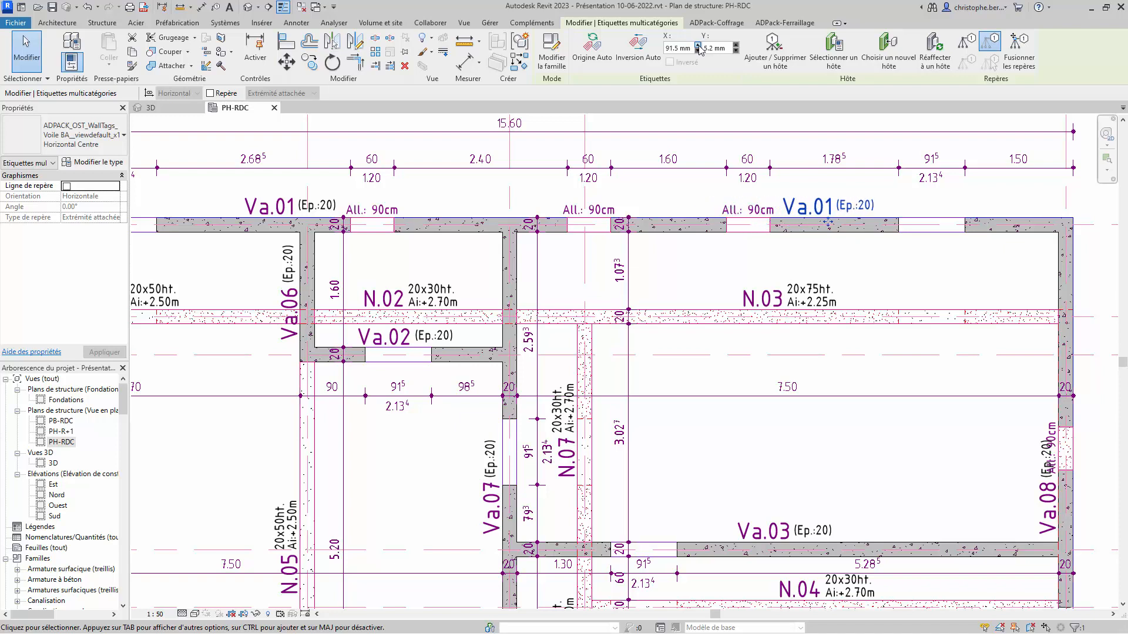
left_click(698, 45)
left_click(698, 45)
left_click(661, 188)
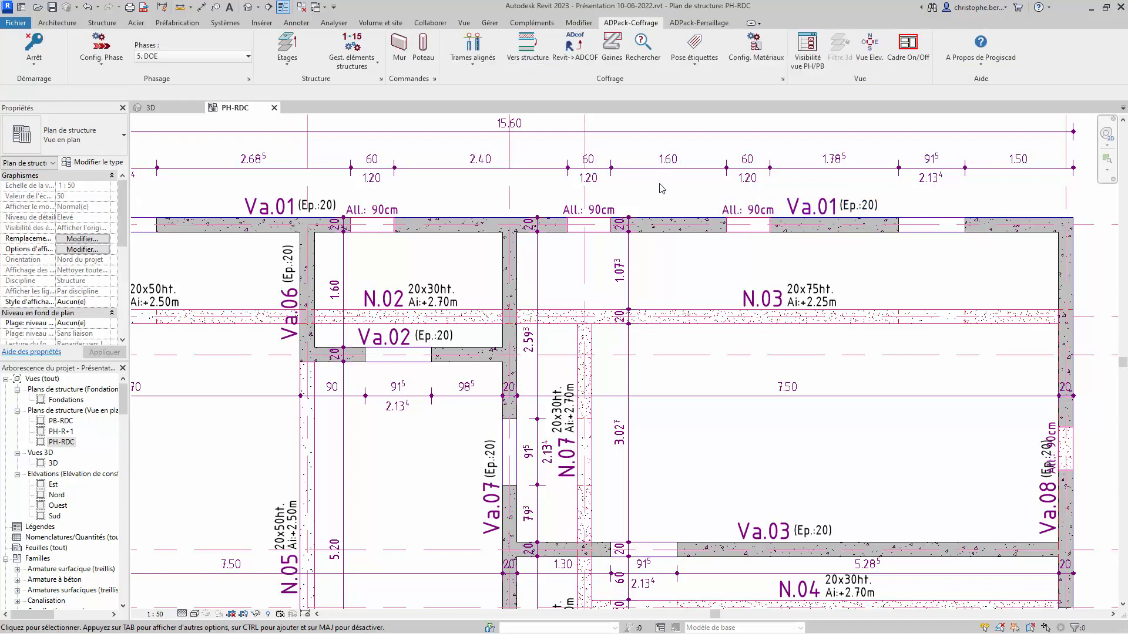